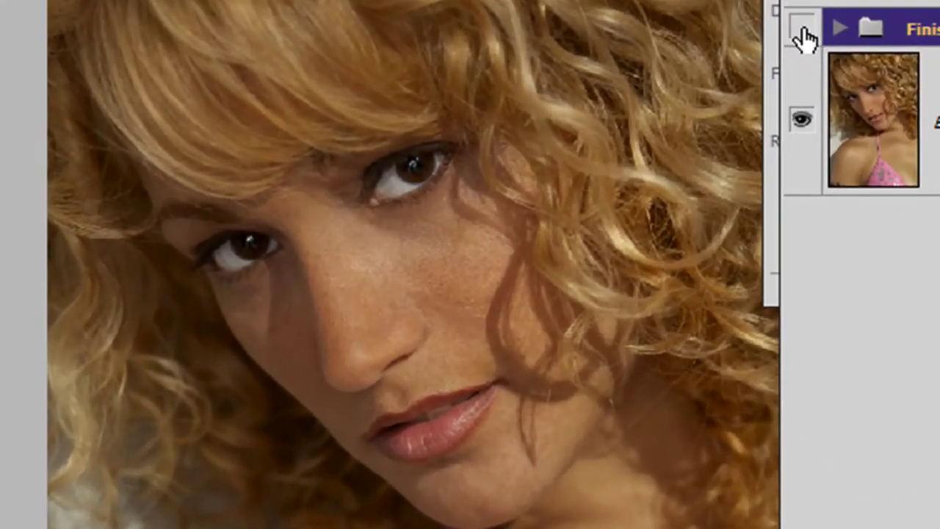
Step: Show the Finished group to compare the retouched face with the original, and hide it again
{"action": "left_click", "coordinate": [804, 30]}
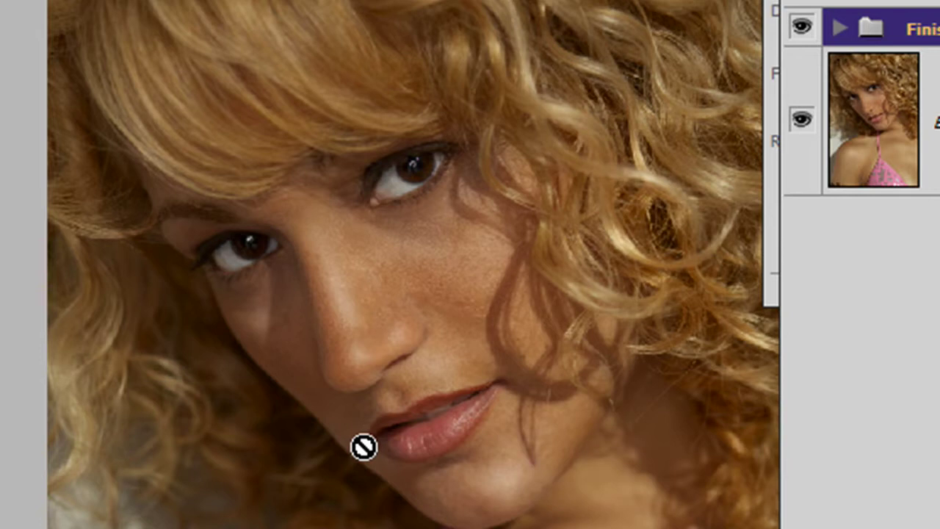
{"action": "left_click", "coordinate": [804, 28]}
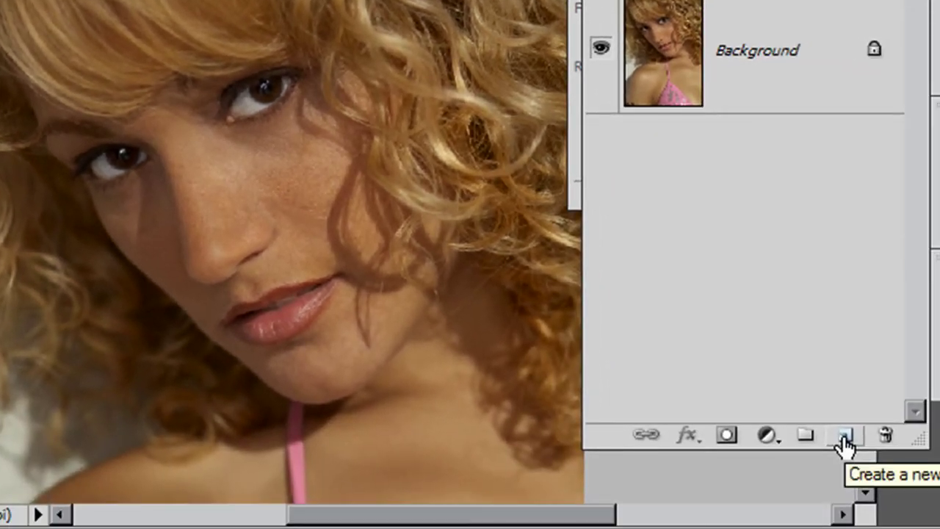
Step: Create a new layer above the Finished group, set its blend mode to Soft Light and name it "Highlights base"
{"action": "left_click", "coordinate": [845, 438]}
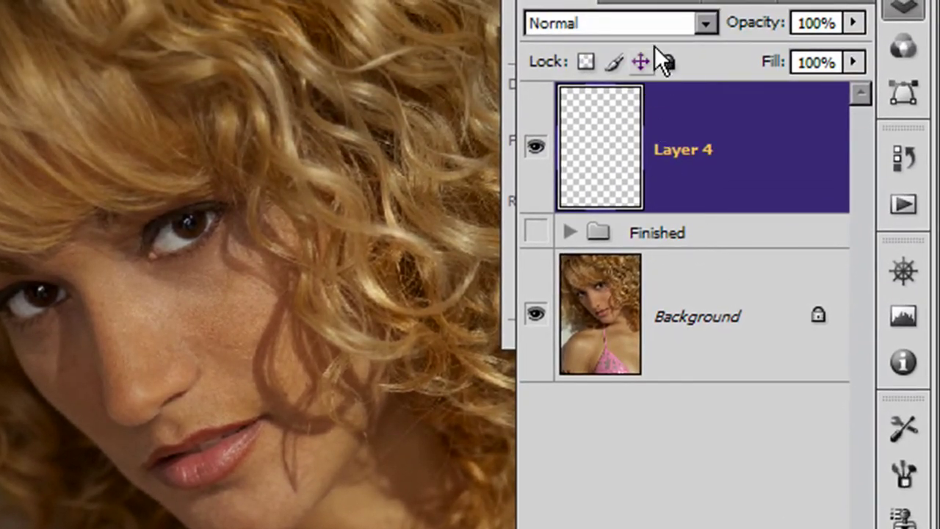
{"action": "left_click", "coordinate": [663, 31]}
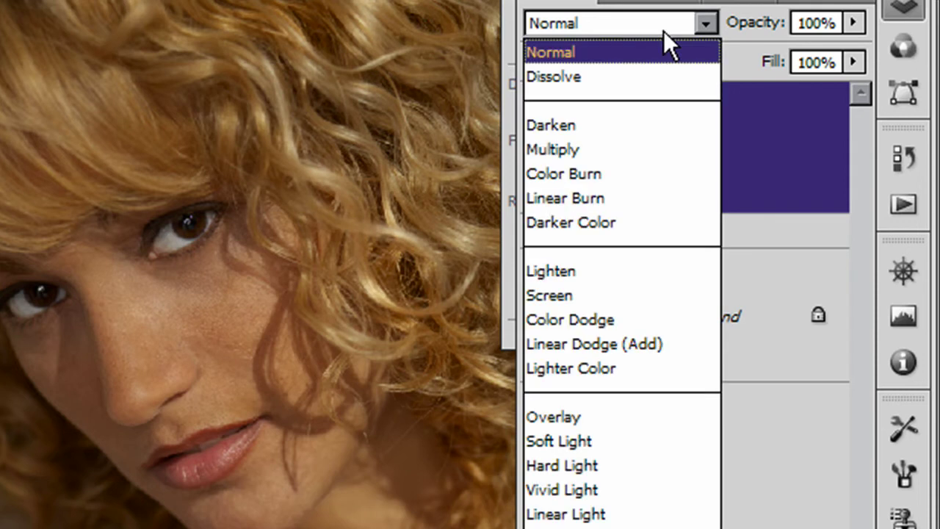
{"action": "left_click", "coordinate": [637, 444]}
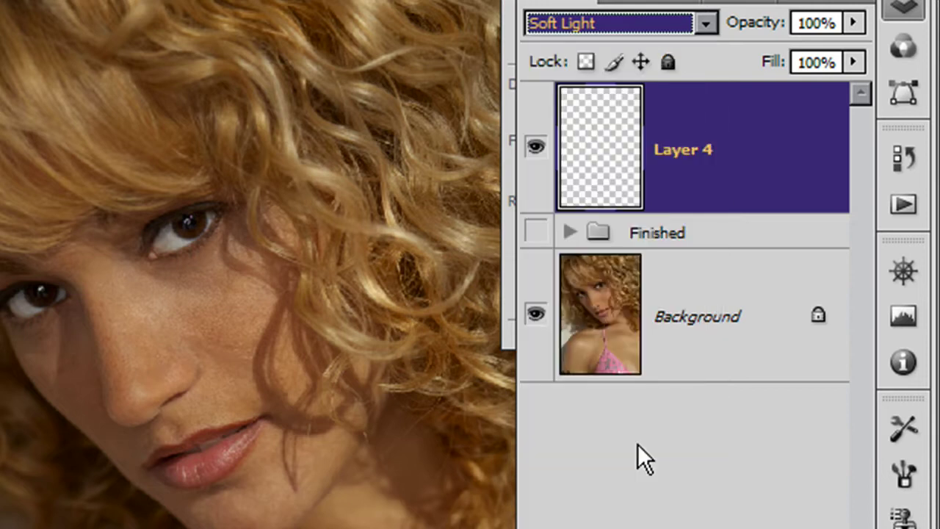
{"action": "double_click", "coordinate": [685, 158]}
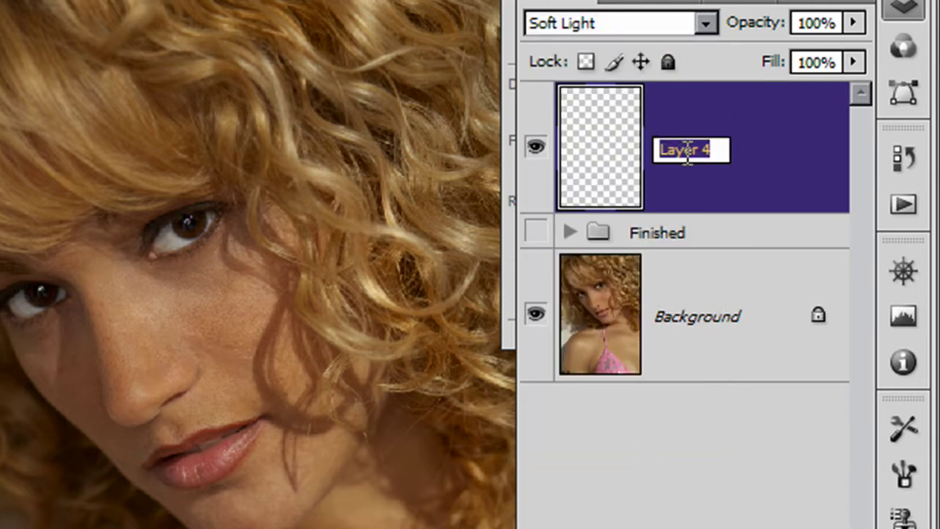
{"action": "type", "text": "Highlights base"}
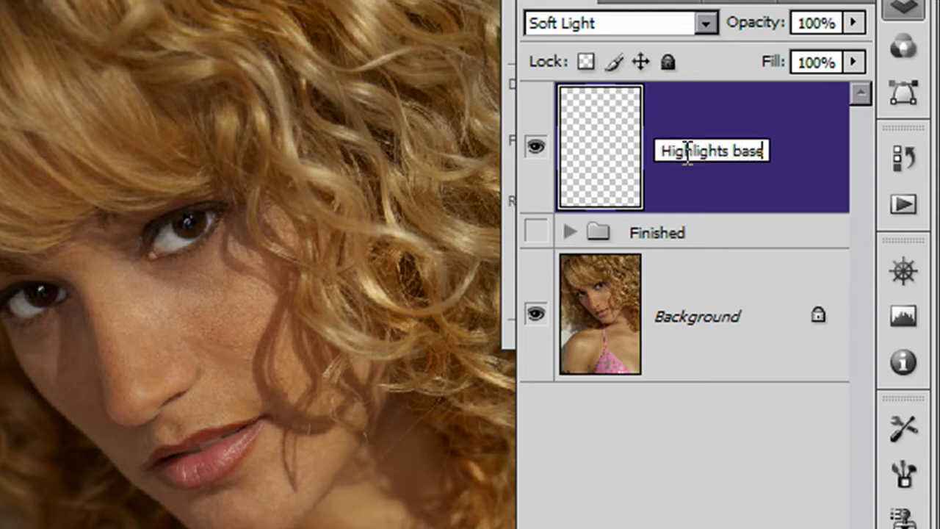
{"action": "key", "text": "Return"}
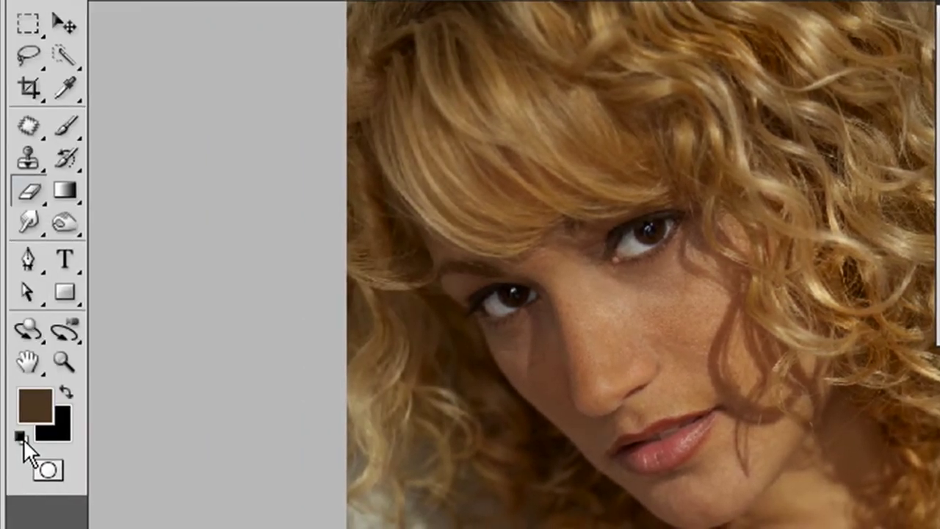
Step: Set white as the foreground colour and black as the background colour, and select the Brush tool
{"action": "left_click", "coordinate": [22, 436]}
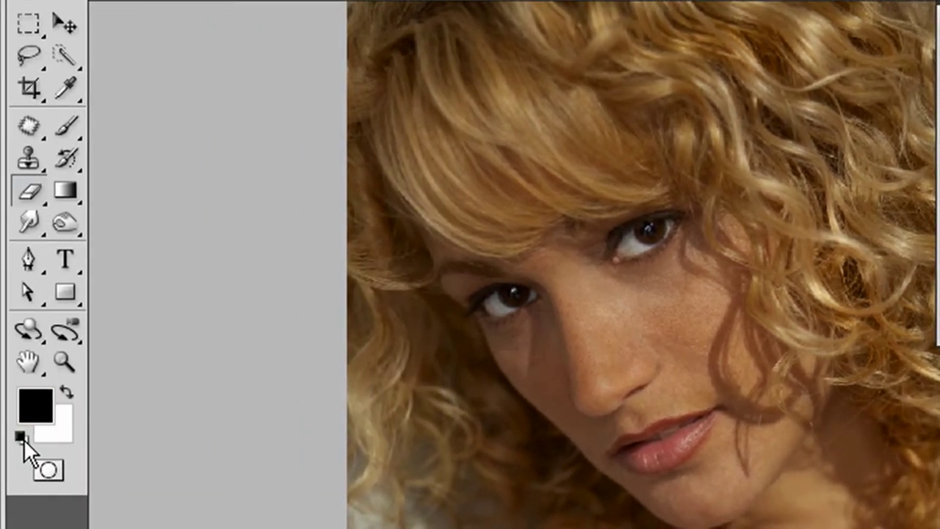
{"action": "left_click", "coordinate": [66, 395]}
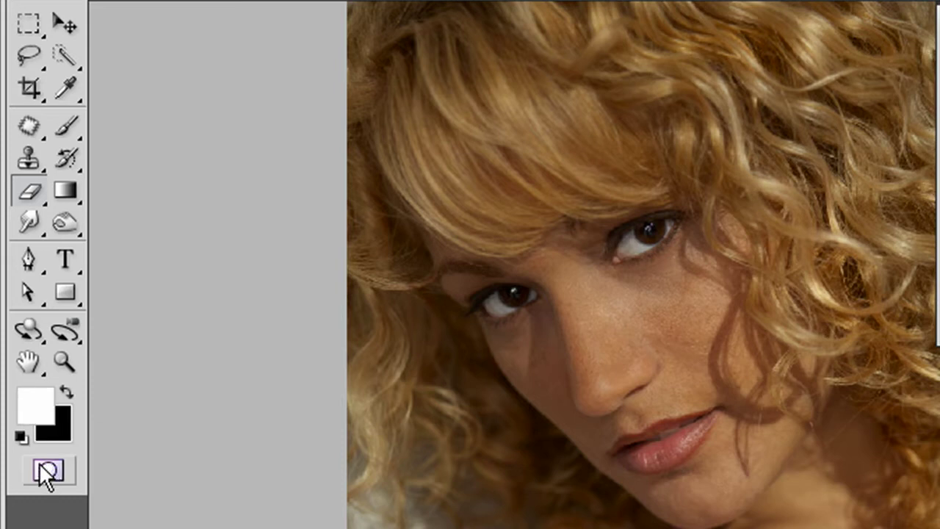
{"action": "key", "text": "x"}
{"action": "key", "text": "x"}
{"action": "key", "text": "x"}
{"action": "key", "text": "x"}
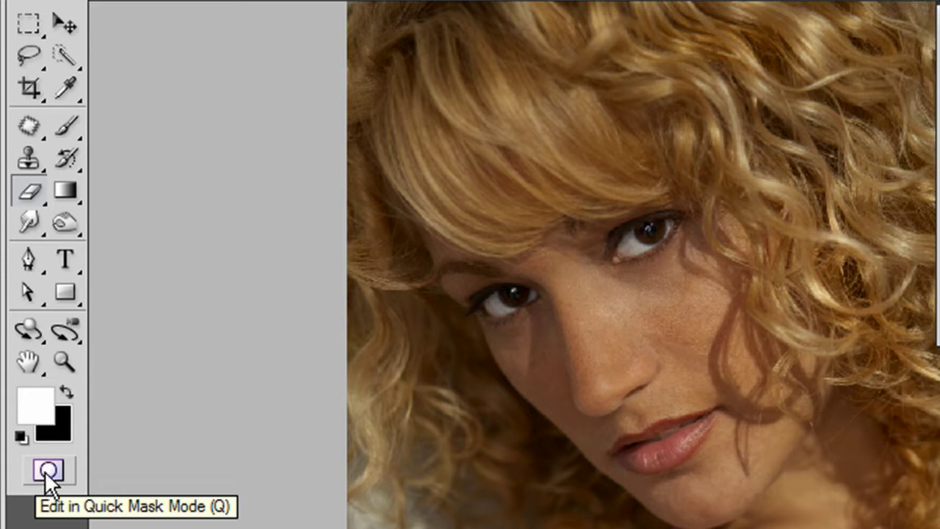
{"action": "left_click", "coordinate": [66, 124]}
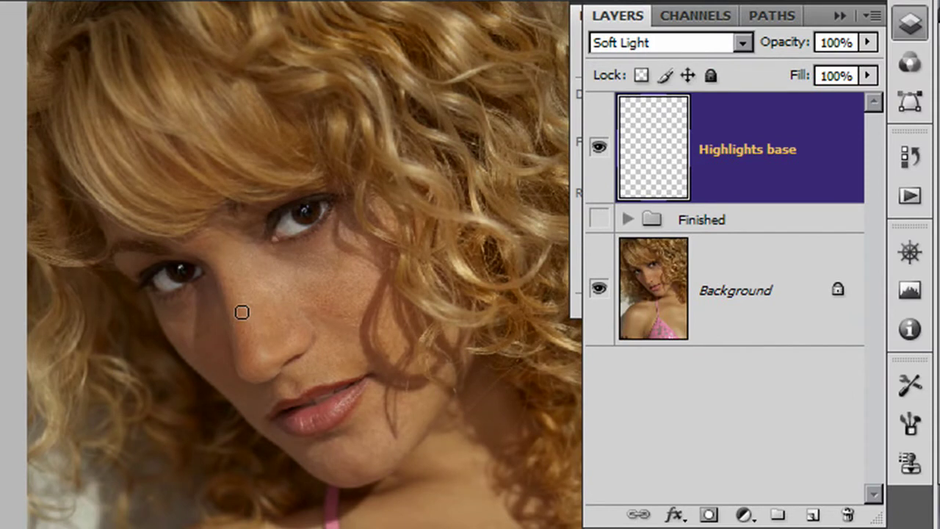
Step: Frame the face closely and set the brush to a 63 px diameter with 0% hardness
{"action": "key", "text": "z"}
{"action": "left_click_drag", "start_coordinate": [96, 168], "coordinate": [465, 488]}
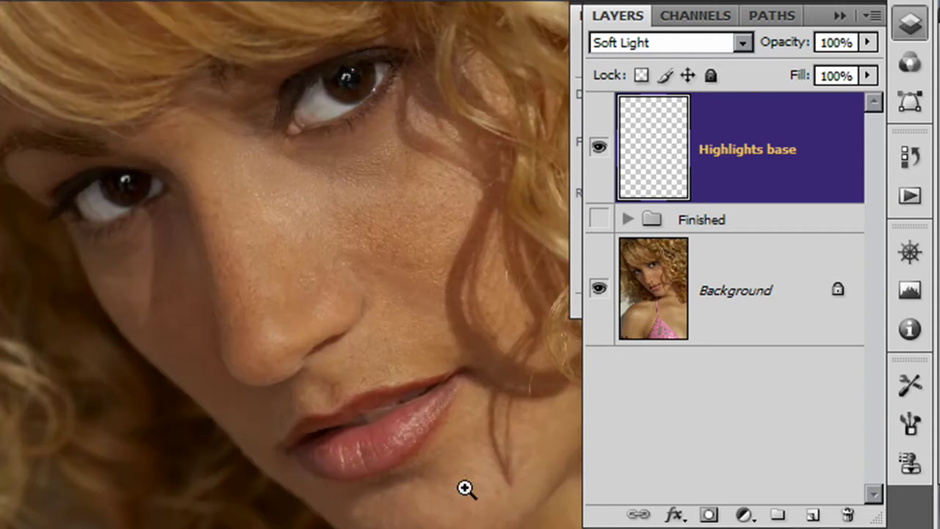
{"action": "key", "text": "b"}
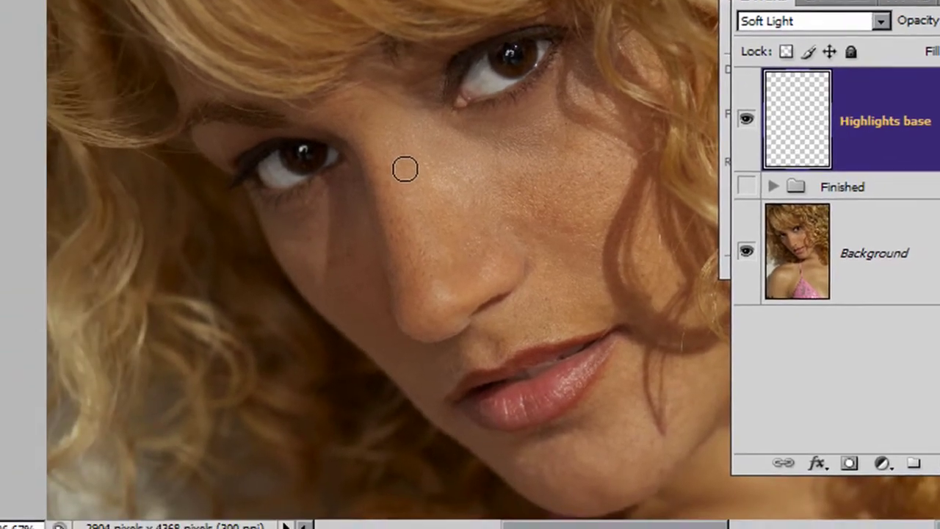
{"action": "right_click", "coordinate": [233, 200]}
{"action": "left_click_drag", "start_coordinate": [585, 210], "coordinate": [542, 207]}
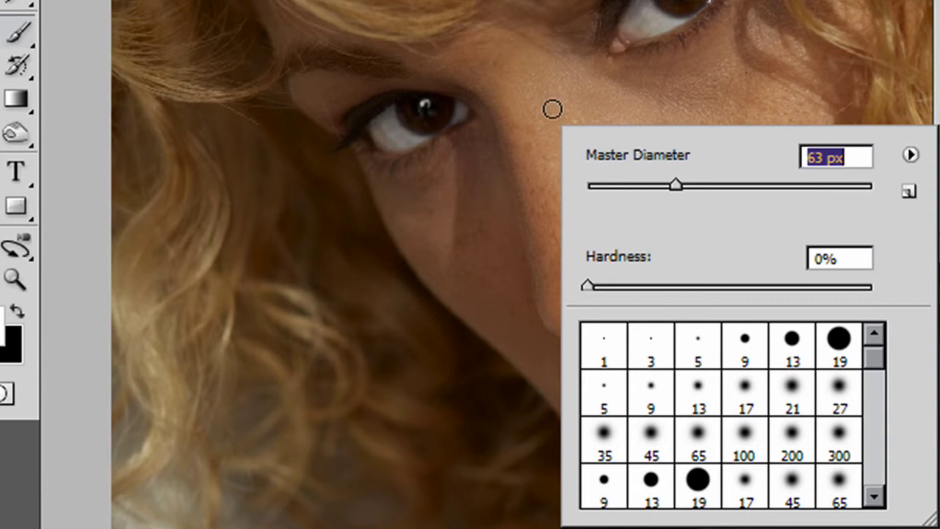
{"action": "key", "text": "Return"}
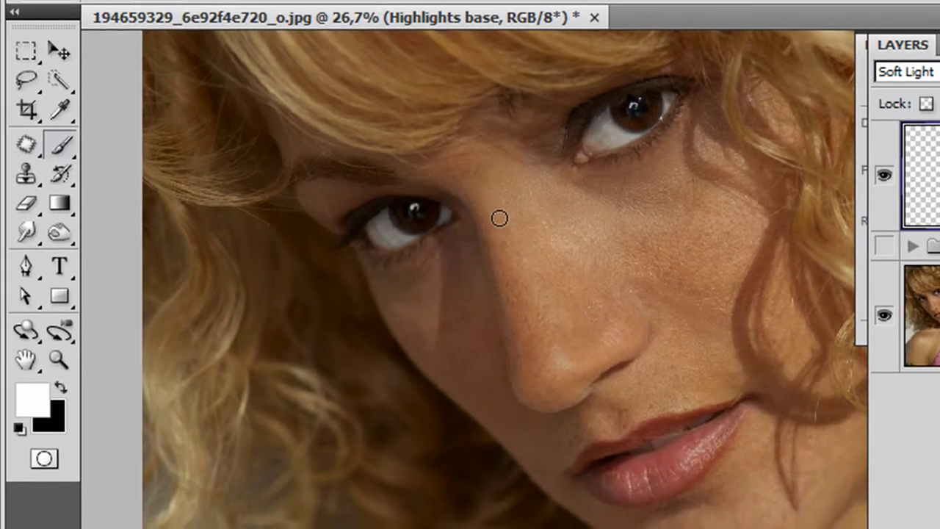
Step: Paint white highlights along the nose bridge, on the nose tip and nostril, and on the lower lip
{"action": "left_click_drag", "start_coordinate": [460, 260], "coordinate": [479, 302]}
{"action": "mouse_move", "coordinate": [519, 264]}
{"action": "left_mouse_down"}
{"action": "mouse_move", "coordinate": [550, 369]}
{"action": "mouse_move", "coordinate": [558, 365]}
{"action": "mouse_move", "coordinate": [550, 375]}
{"action": "left_mouse_up"}
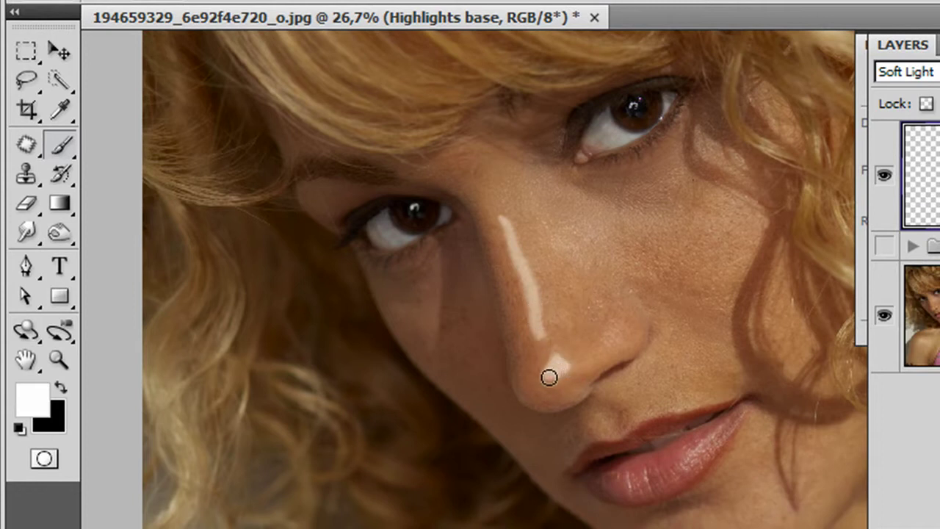
{"action": "left_click_drag", "start_coordinate": [622, 322], "coordinate": [607, 341]}
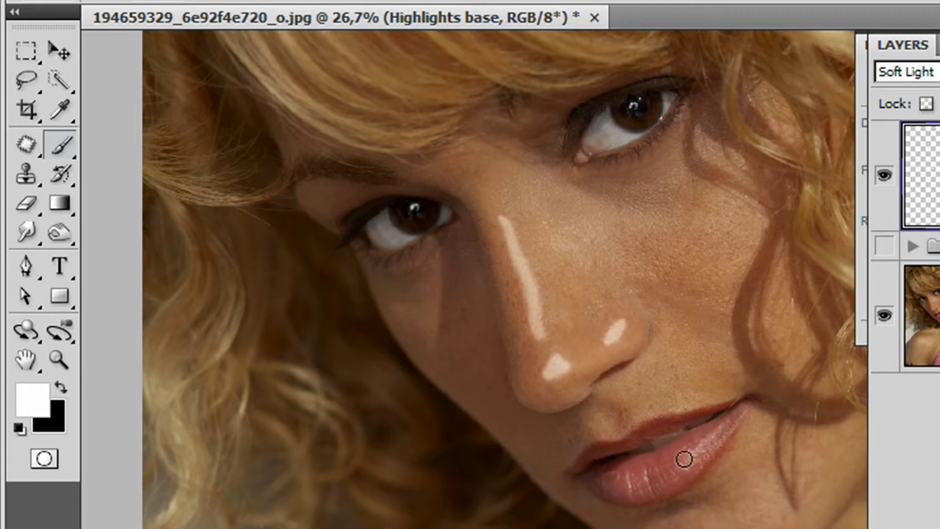
{"action": "left_click_drag", "start_coordinate": [684, 462], "coordinate": [724, 435]}
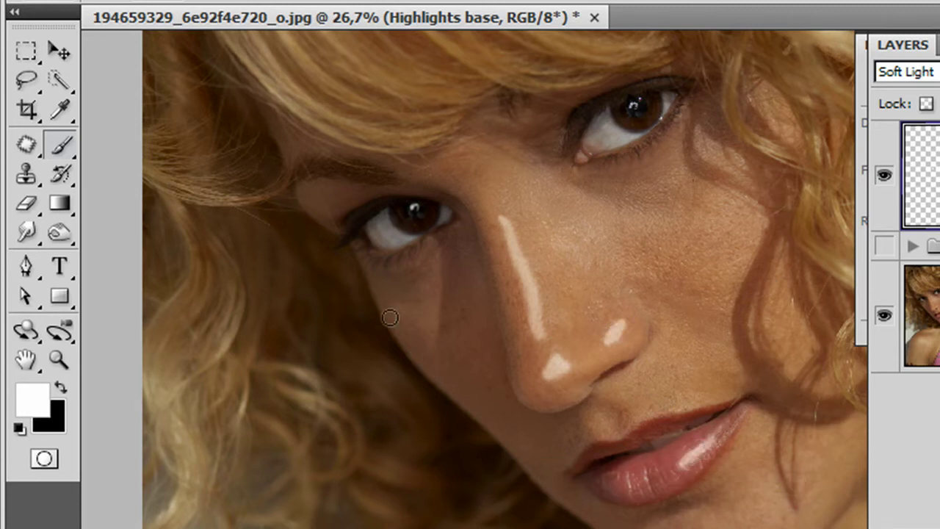
Step: Paint white highlights on both cheeks, above the mouth beside the nostril, and in two spots on the chin
{"action": "left_click_drag", "start_coordinate": [429, 316], "coordinate": [422, 315]}
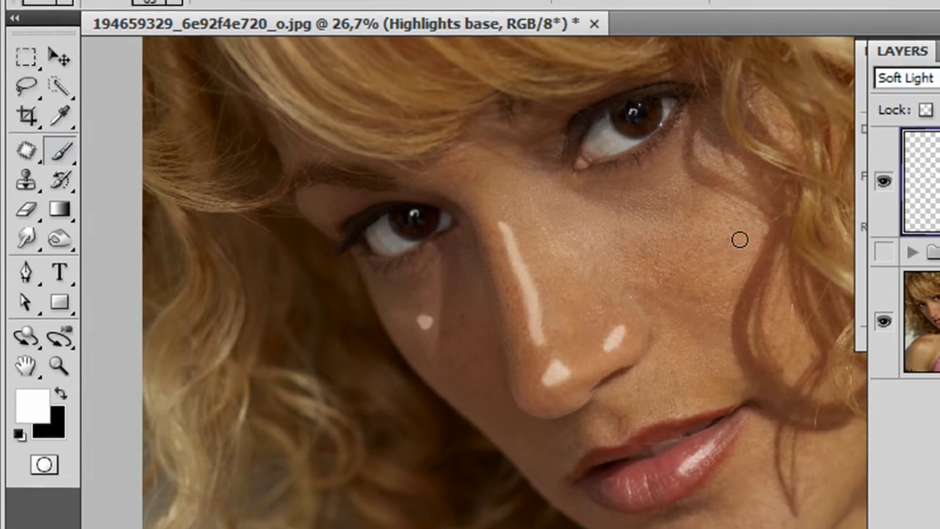
{"action": "left_click", "coordinate": [720, 249]}
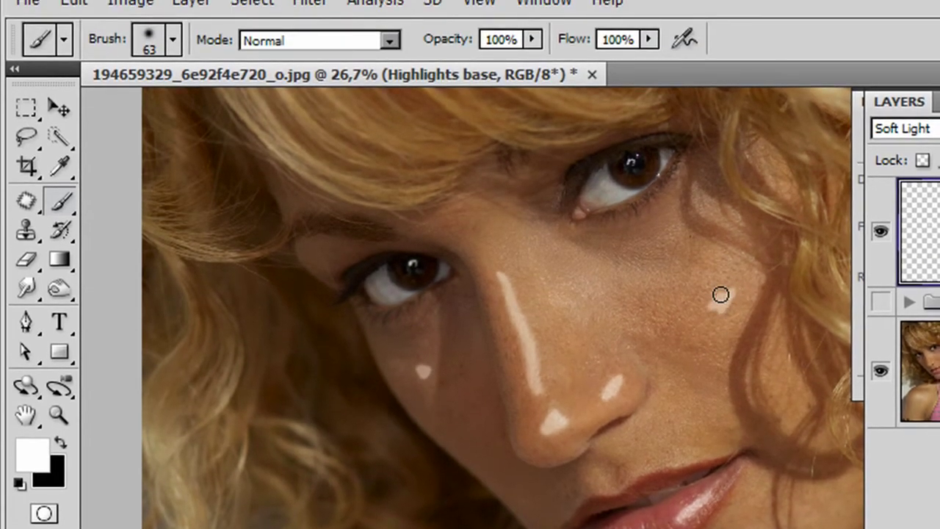
{"action": "mouse_move", "coordinate": [720, 293]}
{"action": "left_mouse_down"}
{"action": "mouse_move", "coordinate": [686, 303]}
{"action": "mouse_move", "coordinate": [660, 283]}
{"action": "mouse_move", "coordinate": [717, 304]}
{"action": "mouse_move", "coordinate": [718, 290]}
{"action": "mouse_move", "coordinate": [668, 276]}
{"action": "mouse_move", "coordinate": [640, 283]}
{"action": "mouse_move", "coordinate": [699, 308]}
{"action": "mouse_move", "coordinate": [724, 300]}
{"action": "left_mouse_up"}
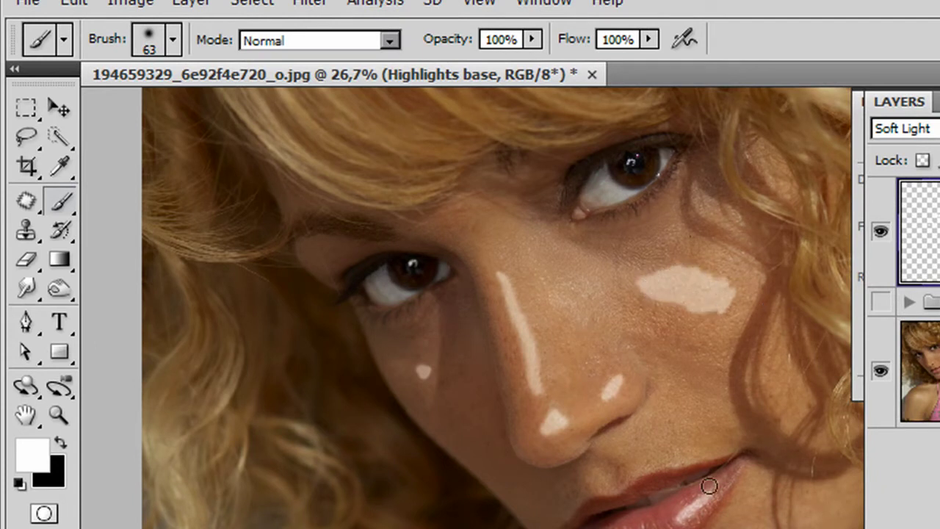
{"action": "mouse_move", "coordinate": [660, 414]}
{"action": "left_mouse_down"}
{"action": "mouse_move", "coordinate": [702, 379]}
{"action": "mouse_move", "coordinate": [746, 255]}
{"action": "mouse_move", "coordinate": [769, 248]}
{"action": "mouse_move", "coordinate": [709, 426]}
{"action": "left_mouse_up"}
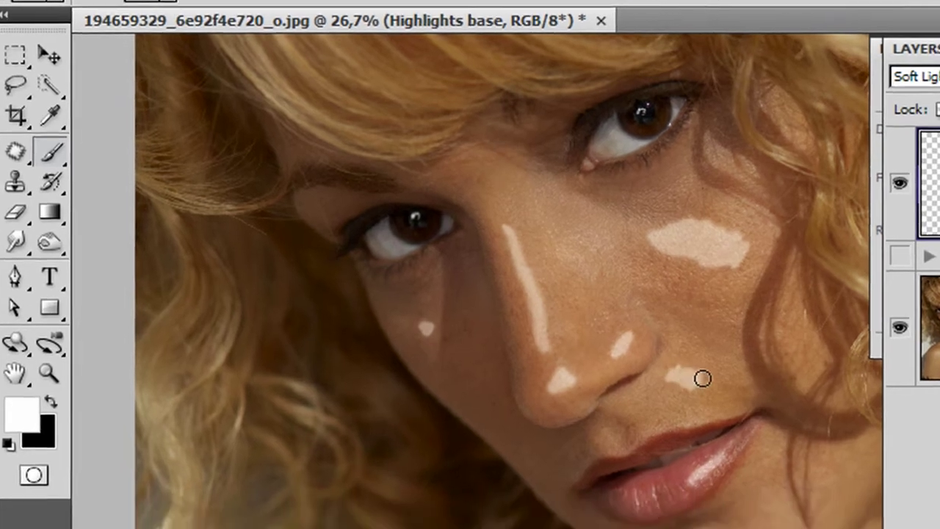
{"action": "scroll", "coordinate": [703, 378], "scroll_direction": "down", "scroll_amount": 1}
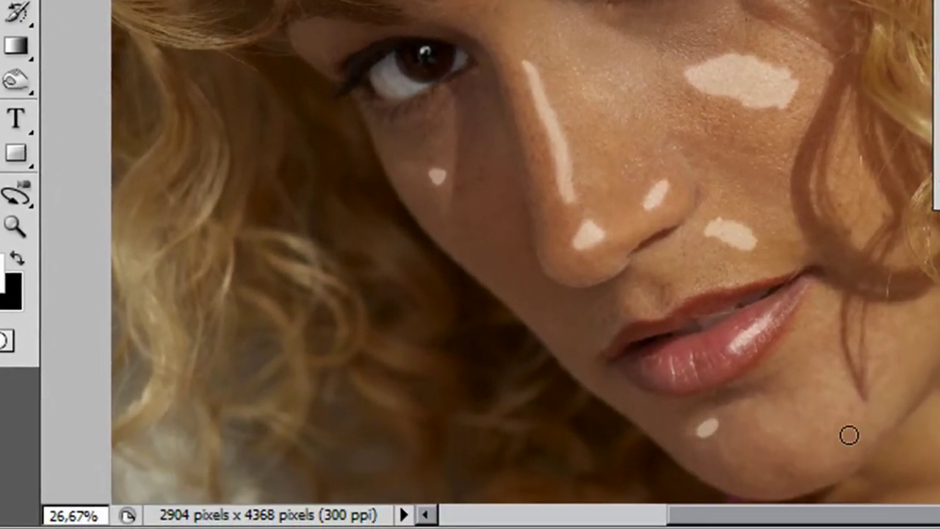
{"action": "mouse_move", "coordinate": [823, 423]}
{"action": "left_mouse_down"}
{"action": "mouse_move", "coordinate": [800, 430]}
{"action": "mouse_move", "coordinate": [817, 435]}
{"action": "left_mouse_up"}
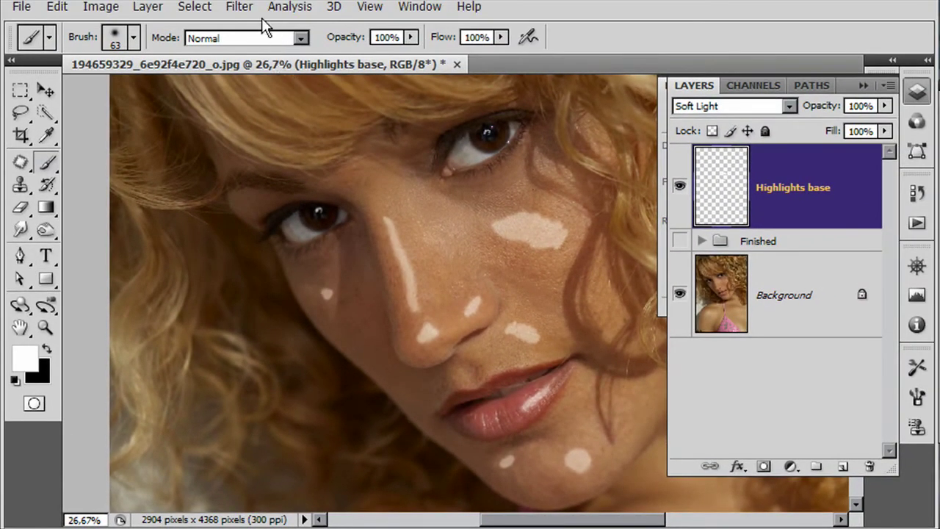
Step: Open Gaussian Blur for the Highlights base layer and reduce the radius to 0,9 pixels with the face preview uncovered
{"action": "left_click", "coordinate": [241, 7]}
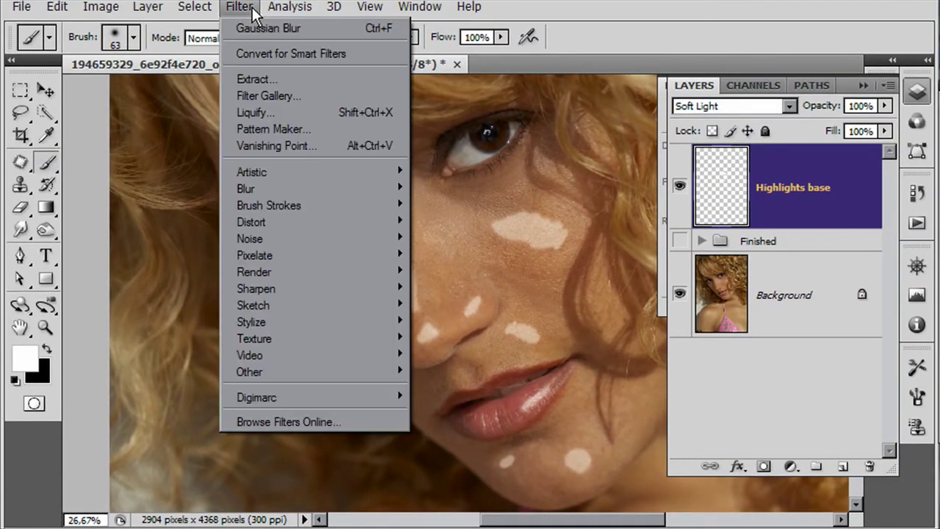
{"action": "mouse_move", "coordinate": [250, 189]}
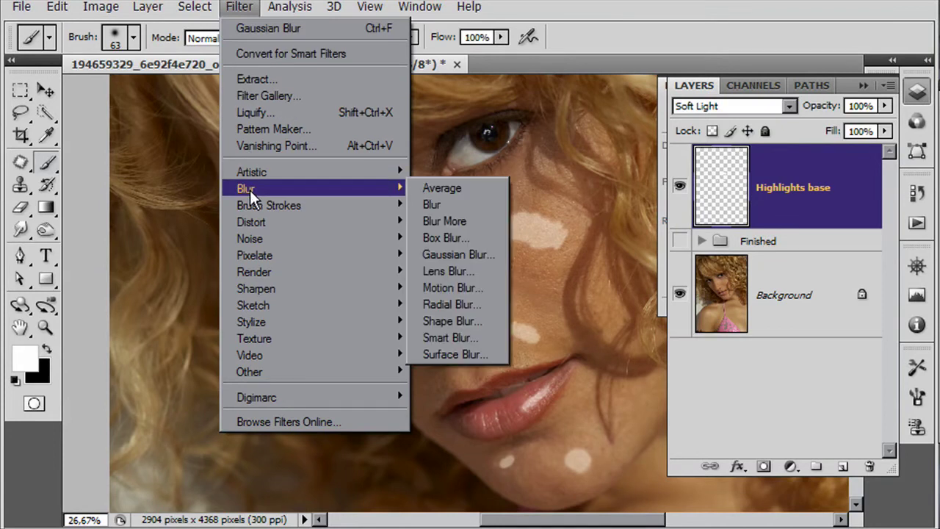
{"action": "left_click", "coordinate": [478, 247]}
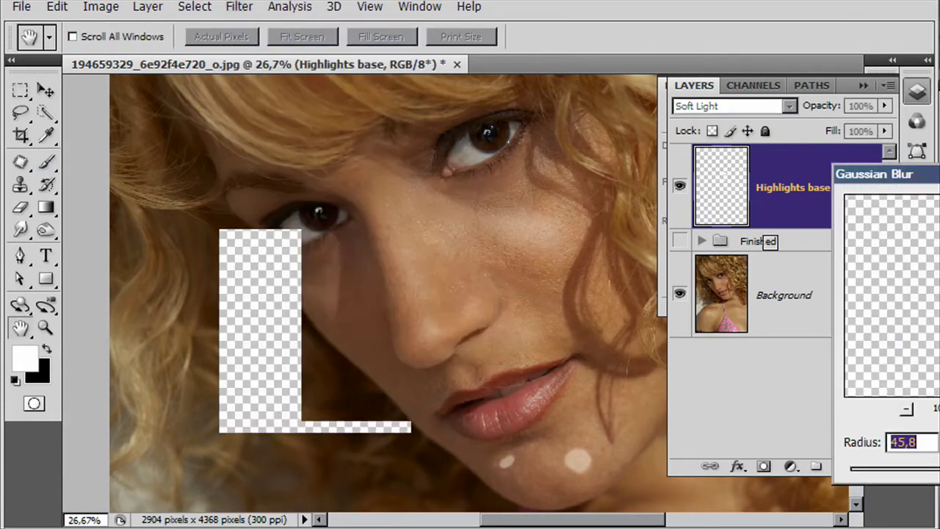
{"action": "left_click_drag", "start_coordinate": [936, 176], "coordinate": [726, 25]}
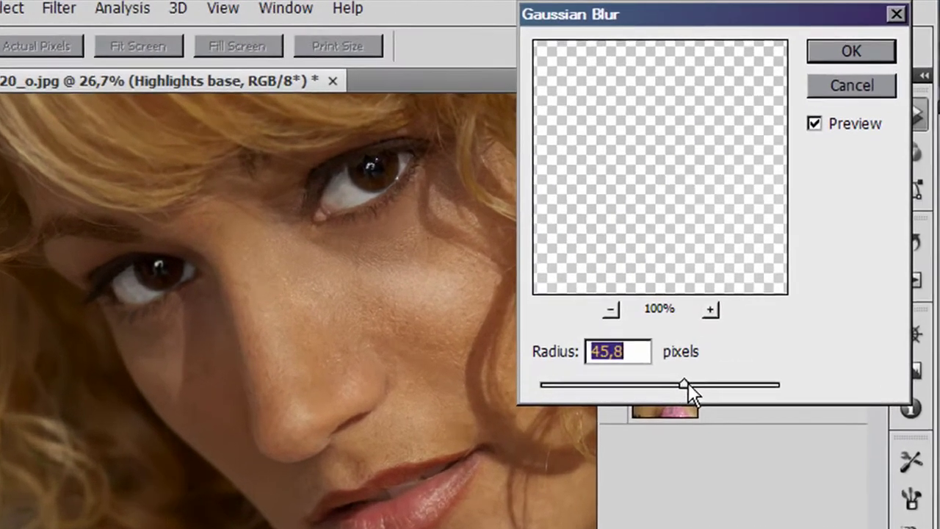
{"action": "left_click_drag", "start_coordinate": [737, 305], "coordinate": [710, 305]}
{"action": "left_click_drag", "start_coordinate": [607, 441], "coordinate": [515, 441]}
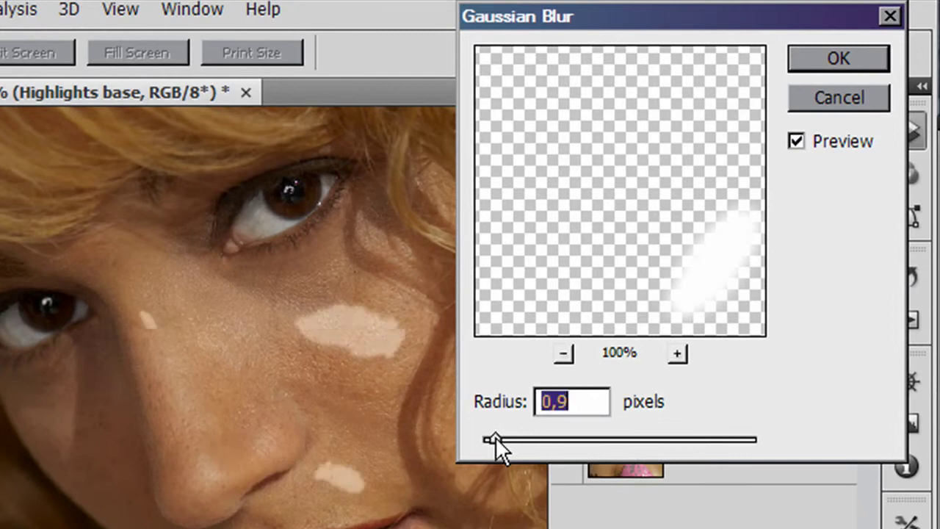
Step: Raise the blur radius to about 27 pixels, apply the filter, and set the Highlights base layer's opacity to 100%
{"action": "left_click_drag", "start_coordinate": [495, 436], "coordinate": [561, 436]}
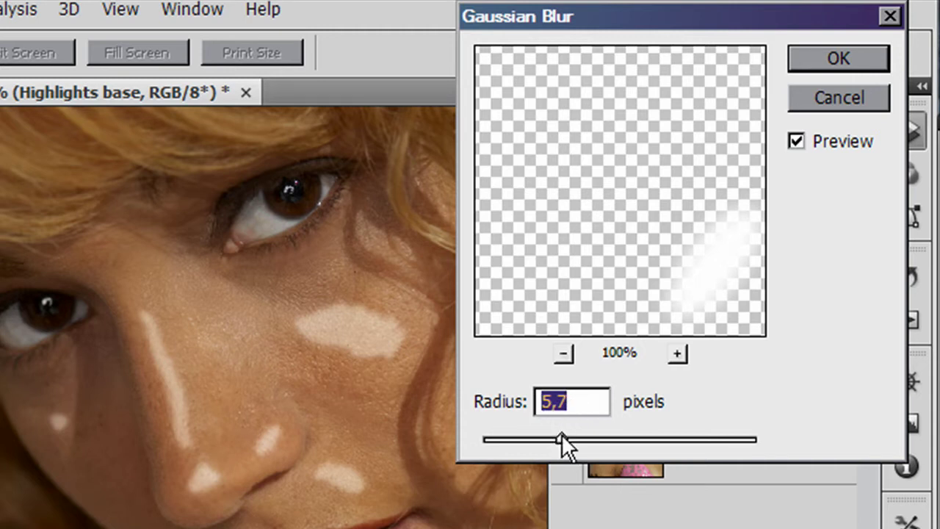
{"action": "left_click_drag", "start_coordinate": [561, 438], "coordinate": [603, 438]}
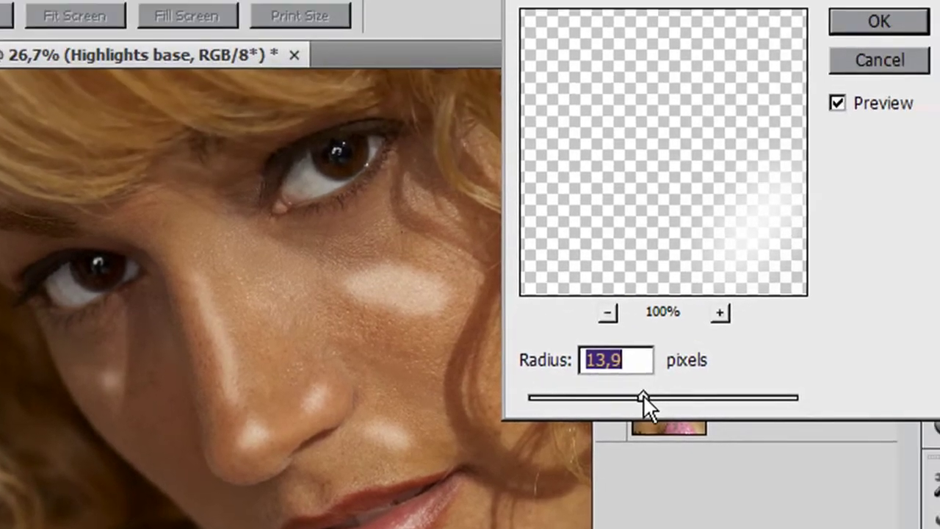
{"action": "left_click_drag", "start_coordinate": [812, 237], "coordinate": [831, 232]}
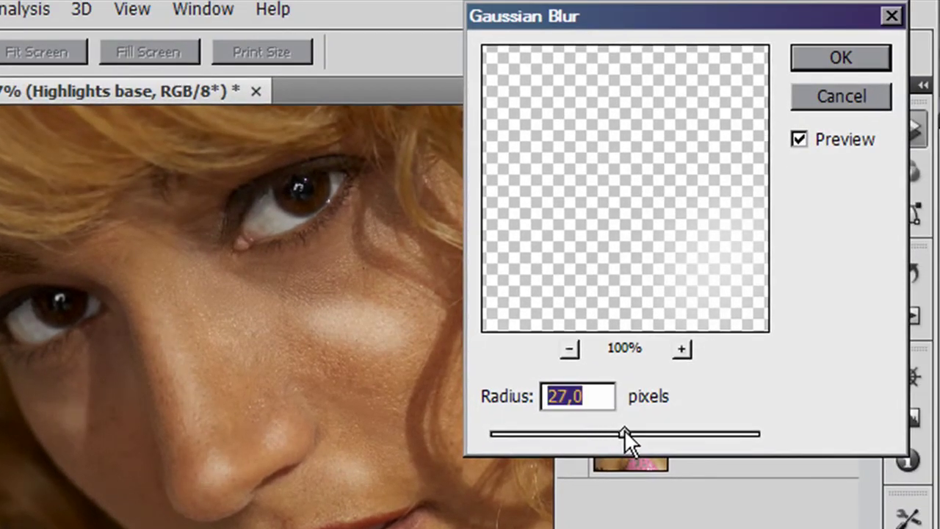
{"action": "key", "text": "Up"}
{"action": "key", "text": "Up"}
{"action": "mouse_move", "coordinate": [627, 421]}
{"action": "left_mouse_down"}
{"action": "mouse_move", "coordinate": [628, 435]}
{"action": "mouse_move", "coordinate": [634, 428]}
{"action": "left_mouse_up"}
{"action": "left_click_drag", "start_coordinate": [634, 432], "coordinate": [630, 430]}
{"action": "left_click", "coordinate": [838, 59]}
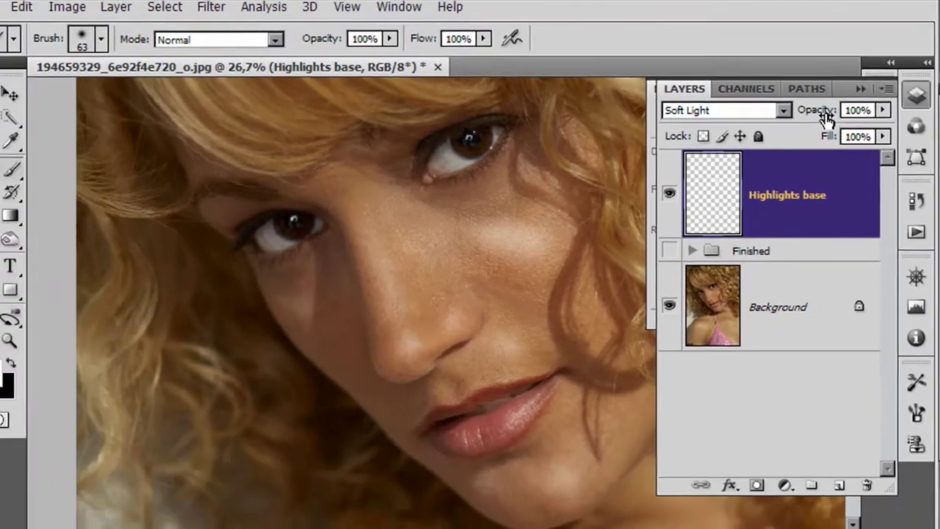
{"action": "left_click_drag", "start_coordinate": [826, 118], "coordinate": [850, 110]}
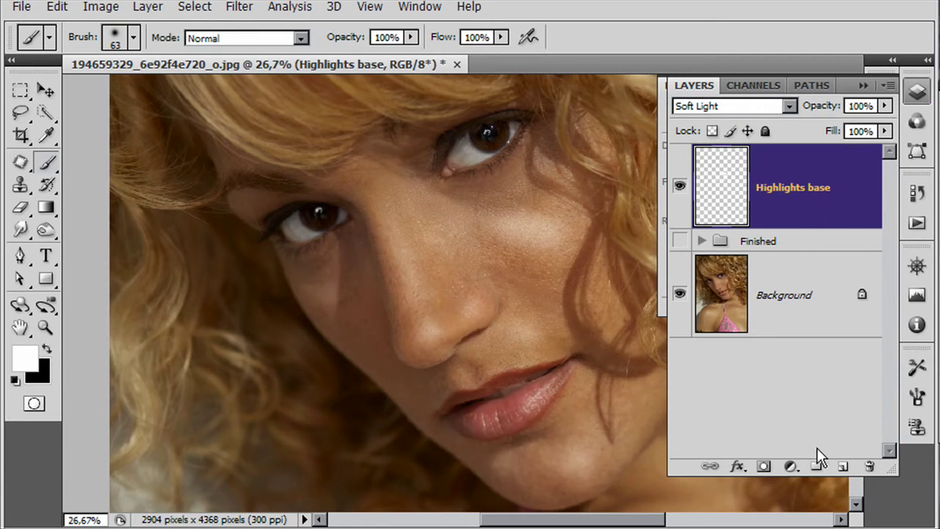
Step: Add a new layer above Highlights base and name it "highlight top"
{"action": "left_click", "coordinate": [841, 468]}
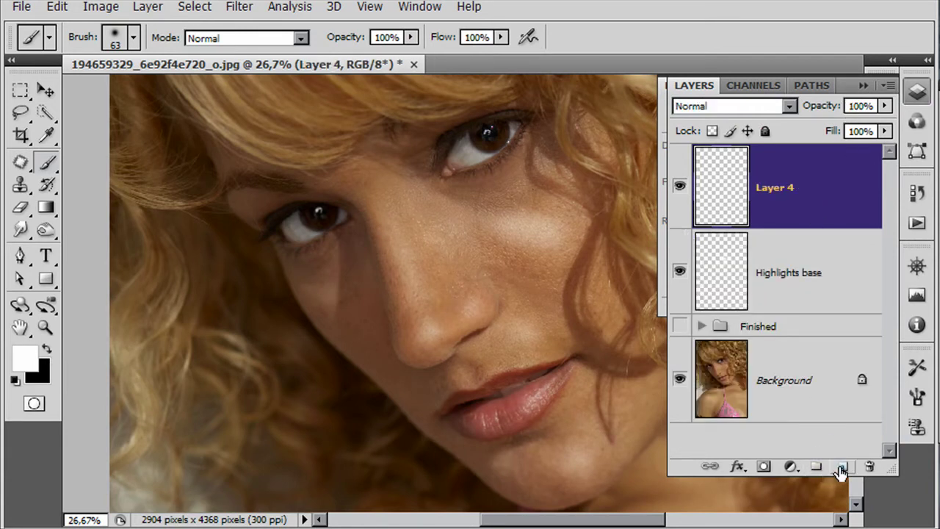
{"action": "double_click", "coordinate": [775, 188]}
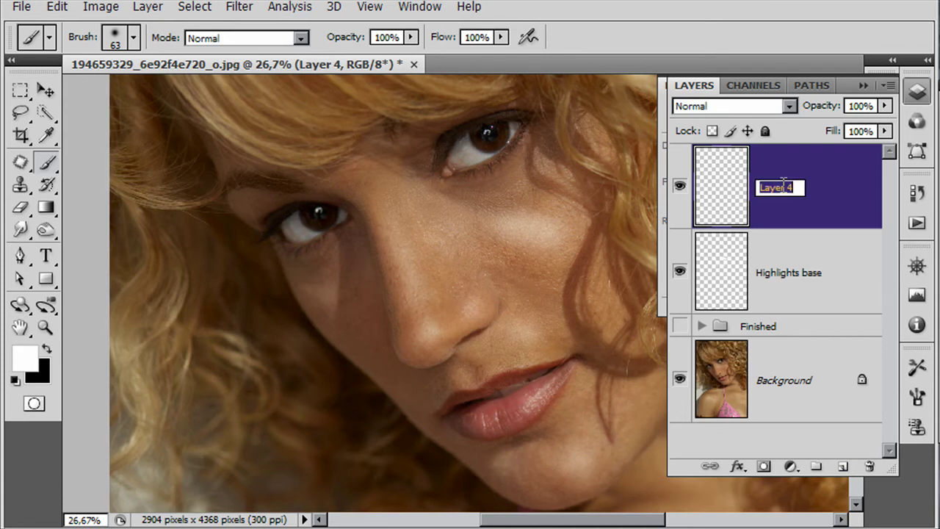
{"action": "type", "text": "high"}
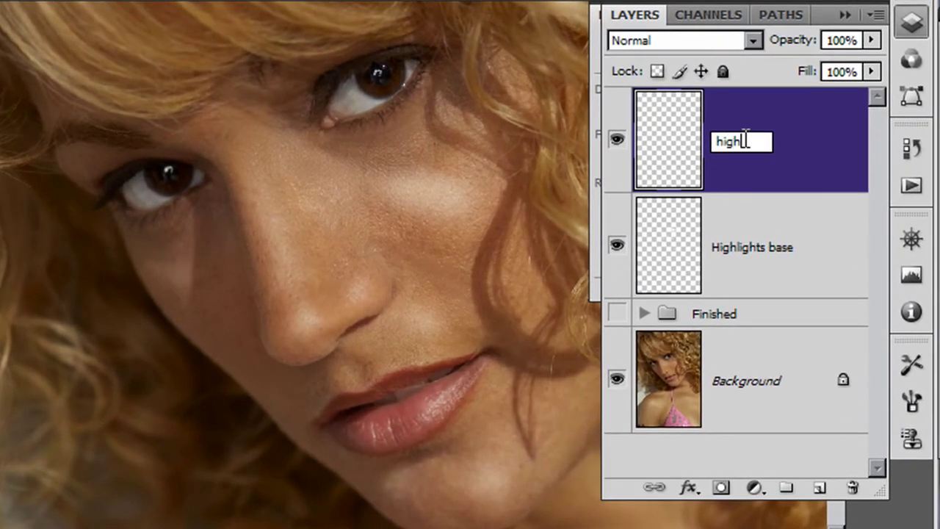
{"action": "type", "text": "light top"}
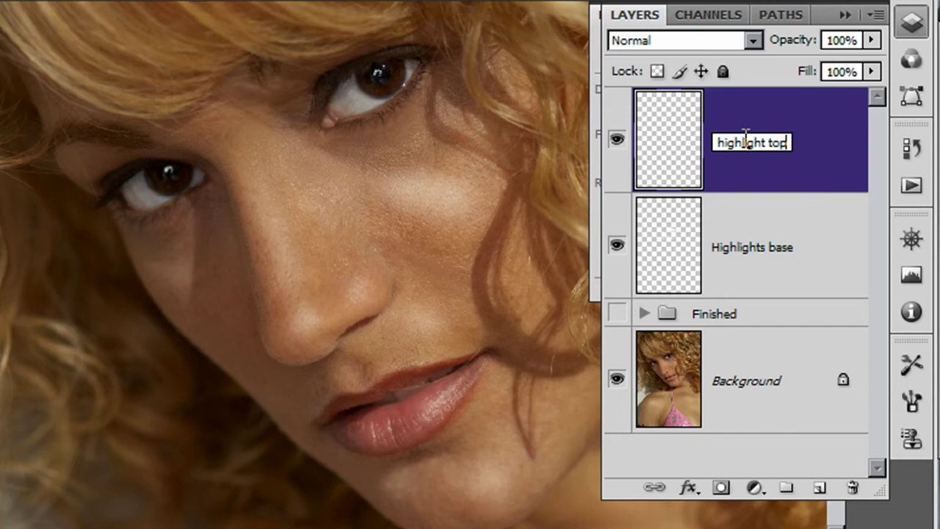
{"action": "key", "text": "Return"}
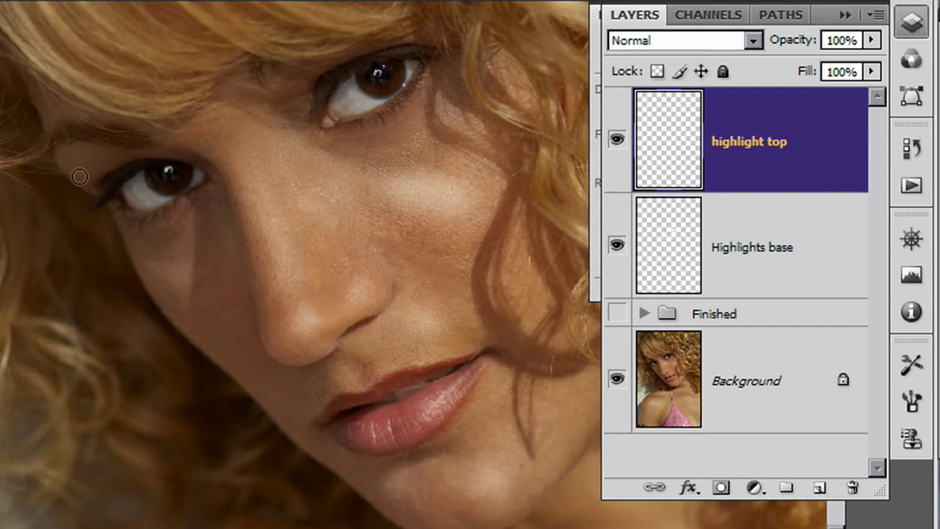
Step: Paint small white highlights on the nose bridge, nose tip, nostril, both cheeks, lower lip and chin, going over the bridge stroke twice
{"action": "left_click_drag", "start_coordinate": [260, 187], "coordinate": [293, 278]}
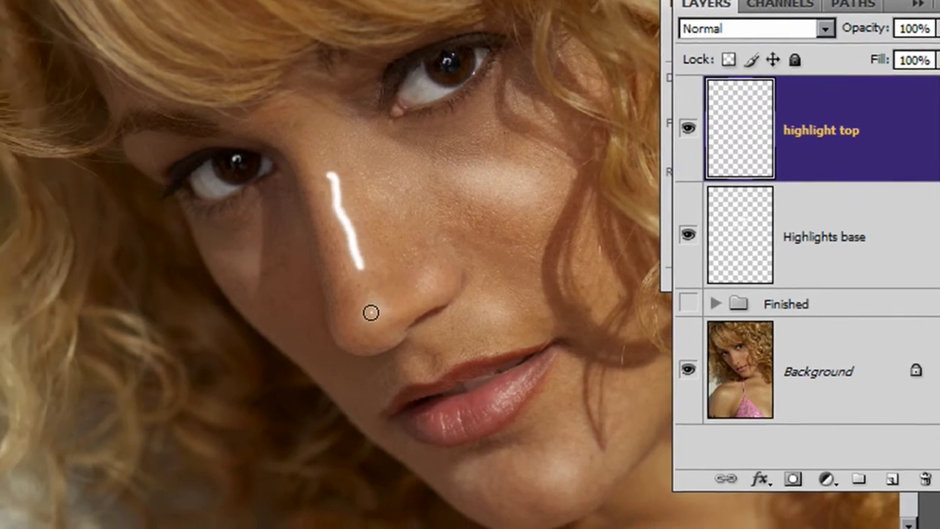
{"action": "left_click", "coordinate": [305, 324]}
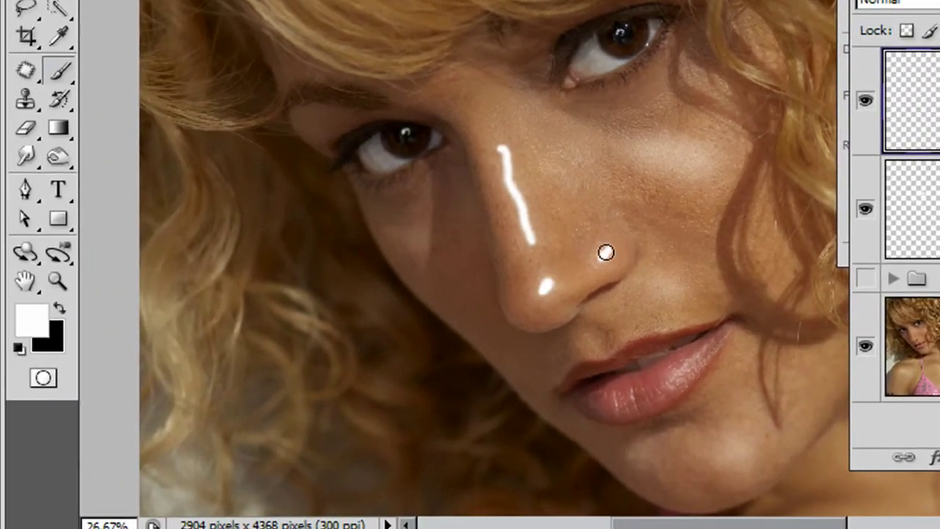
{"action": "left_click", "coordinate": [605, 253]}
{"action": "left_click", "coordinate": [676, 166]}
{"action": "left_click", "coordinate": [674, 377]}
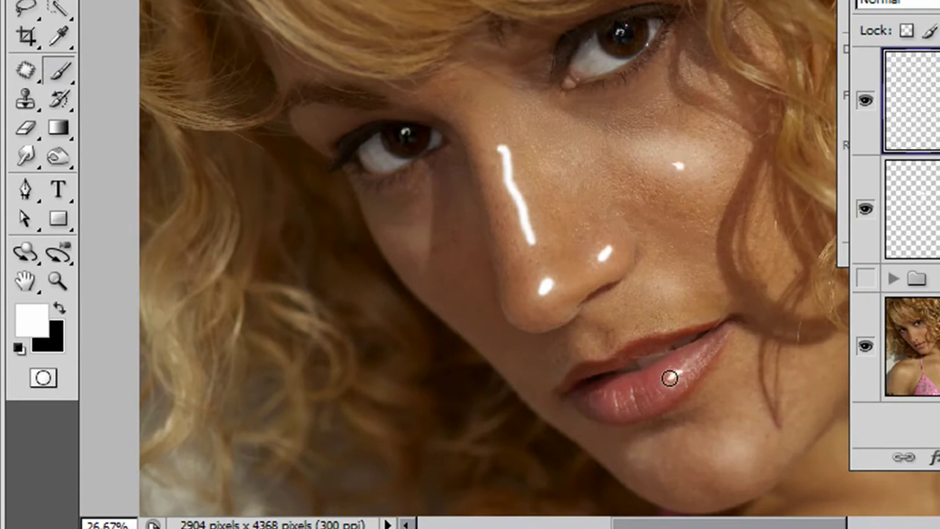
{"action": "left_click", "coordinate": [739, 450]}
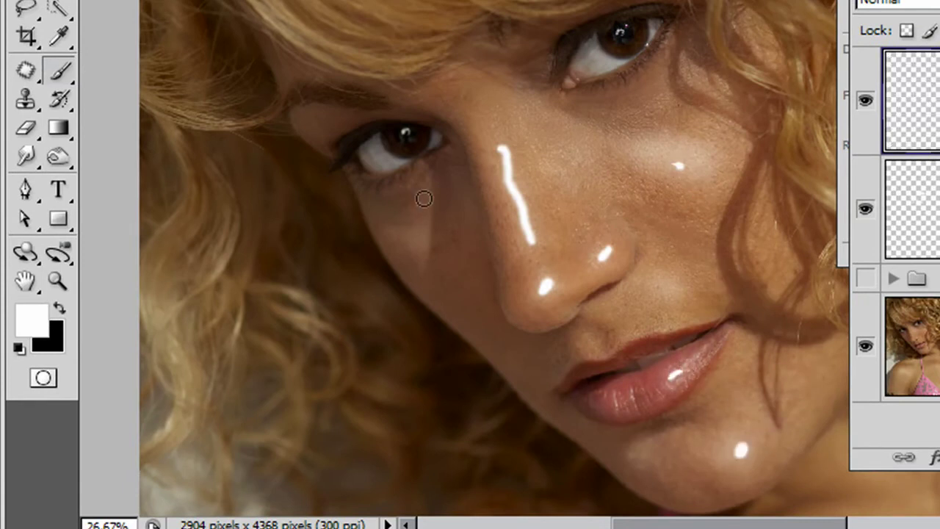
{"action": "left_click", "coordinate": [421, 233]}
{"action": "mouse_move", "coordinate": [528, 243]}
{"action": "left_mouse_down"}
{"action": "mouse_move", "coordinate": [511, 204]}
{"action": "mouse_move", "coordinate": [506, 141]}
{"action": "left_mouse_up"}
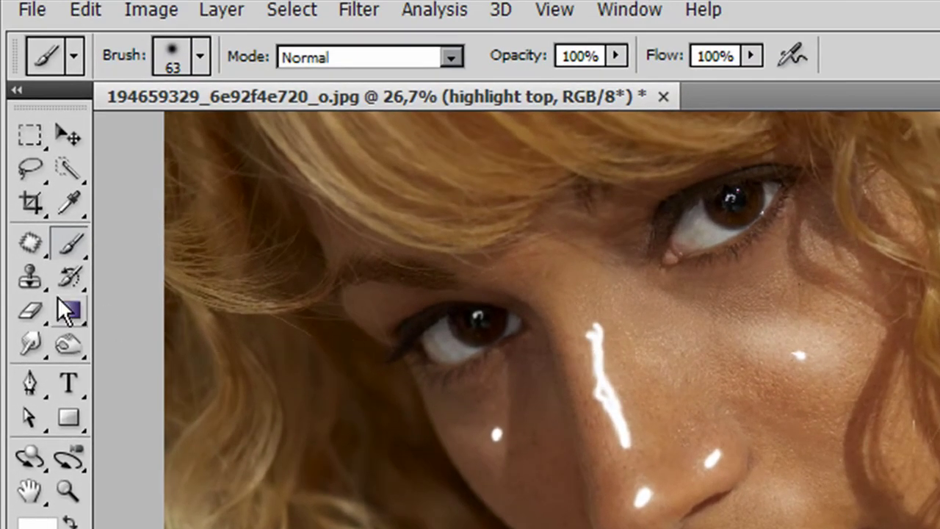
Step: Erase the uneven nose bridge stroke at 100% eraser opacity and repaint it with the brush as one clean white line
{"action": "left_click", "coordinate": [35, 308]}
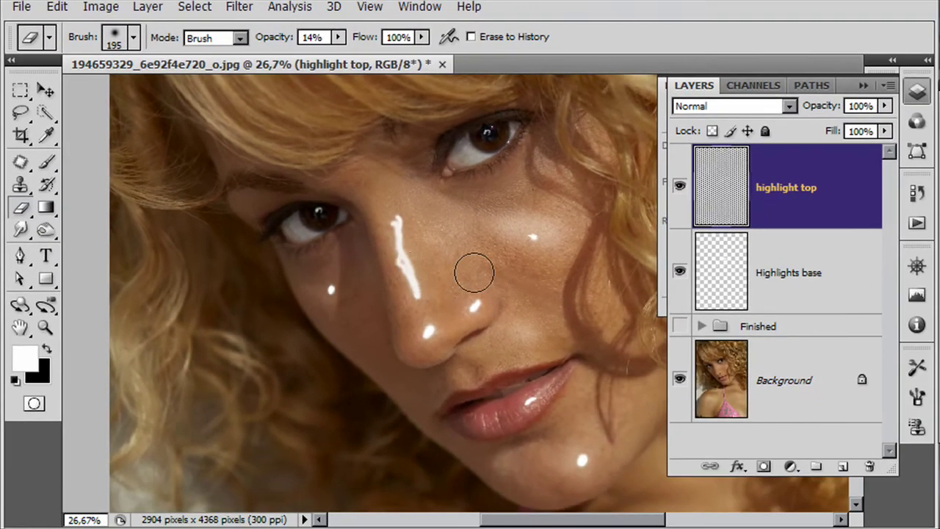
{"action": "right_click", "coordinate": [20, 207]}
{"action": "left_click", "coordinate": [340, 37]}
{"action": "left_click_drag", "start_coordinate": [345, 57], "coordinate": [424, 56]}
{"action": "left_click_drag", "start_coordinate": [404, 257], "coordinate": [413, 275]}
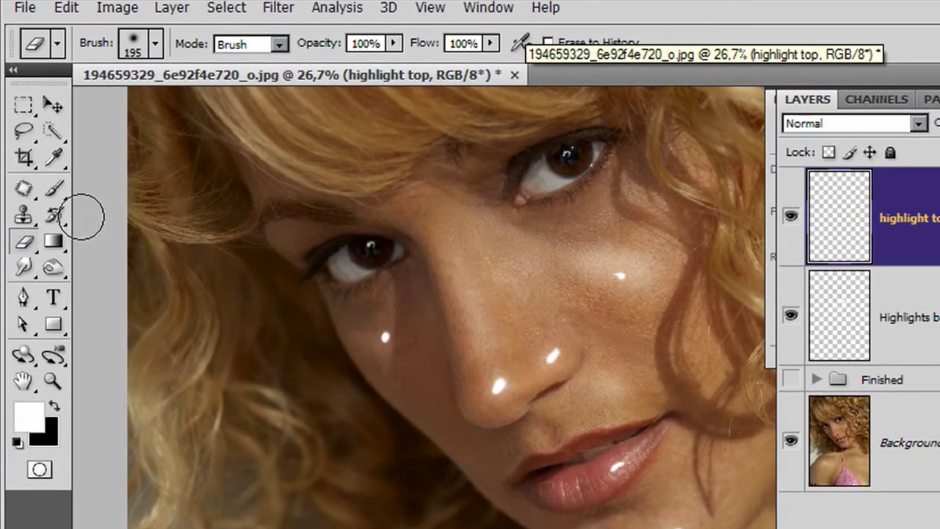
{"action": "left_click", "coordinate": [51, 185]}
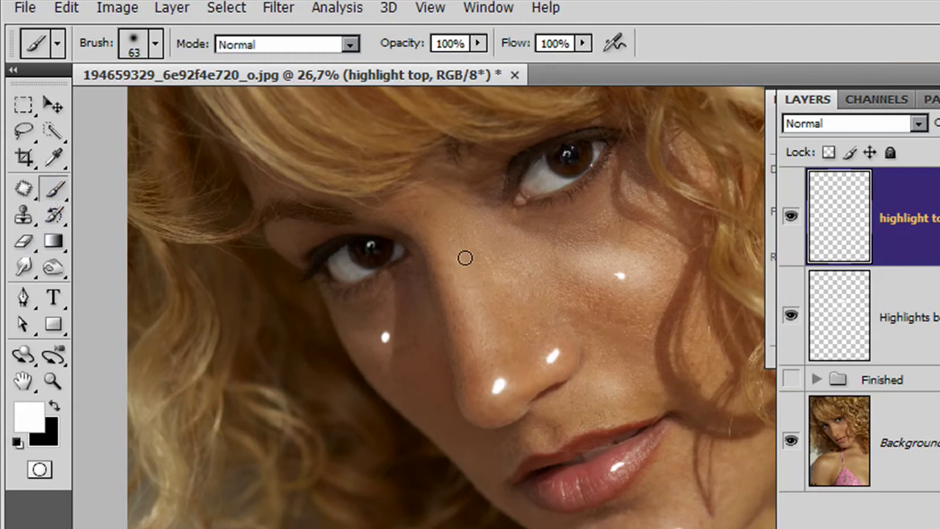
{"action": "left_click_drag", "start_coordinate": [459, 256], "coordinate": [477, 347]}
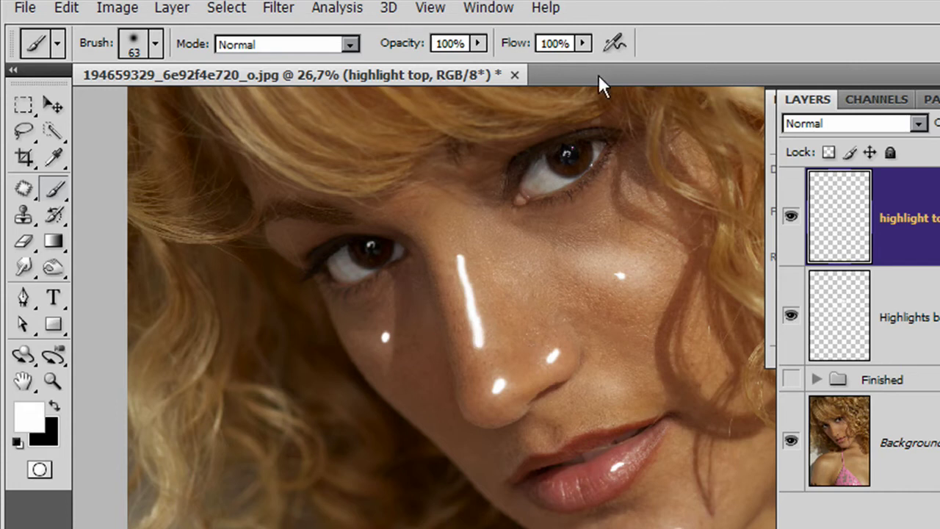
Step: Apply Gaussian Blur to the highlight top layer with a radius just under 20 pixels
{"action": "left_click", "coordinate": [281, 10]}
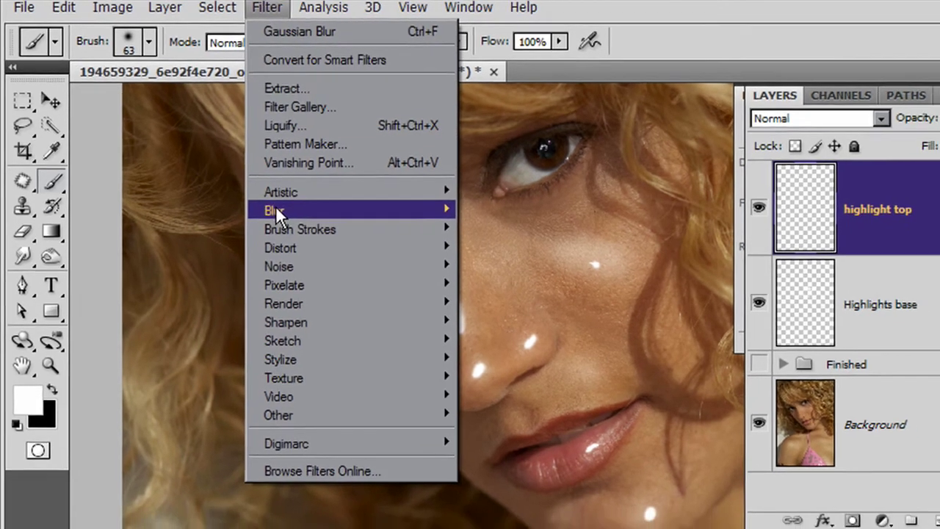
{"action": "mouse_move", "coordinate": [393, 202]}
{"action": "left_click", "coordinate": [447, 251]}
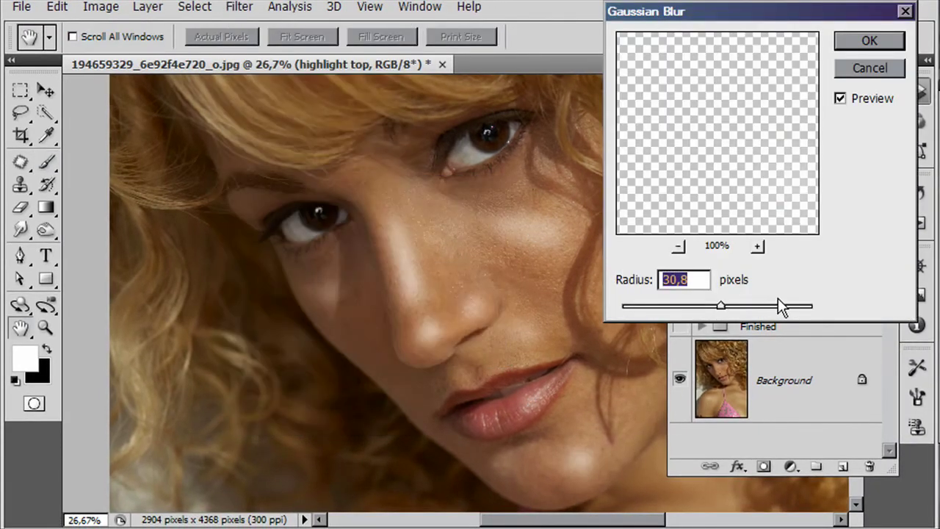
{"action": "left_click_drag", "start_coordinate": [727, 308], "coordinate": [660, 305]}
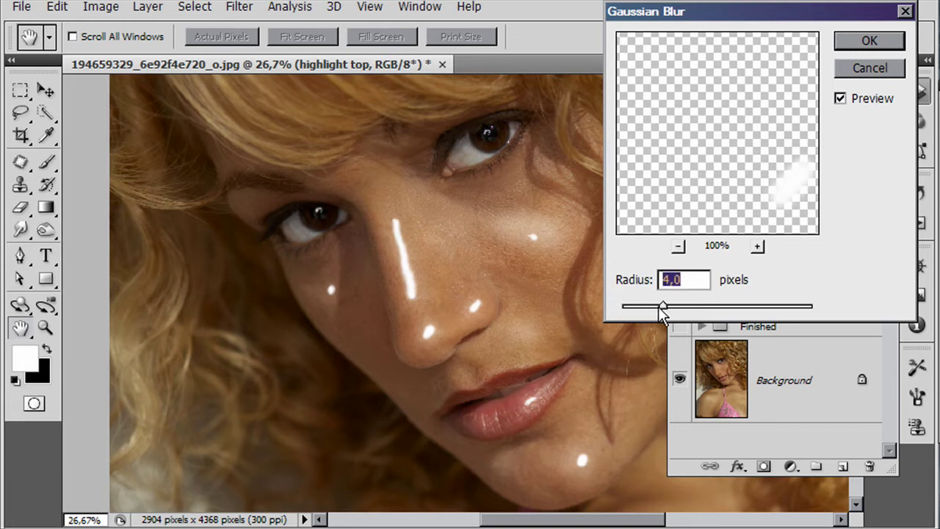
{"action": "left_click_drag", "start_coordinate": [675, 308], "coordinate": [707, 309]}
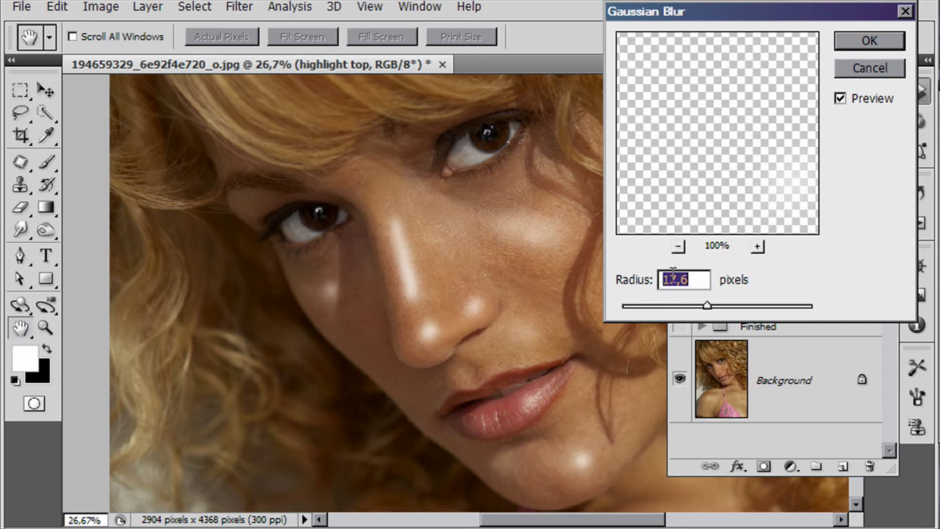
{"action": "left_click", "coordinate": [869, 42]}
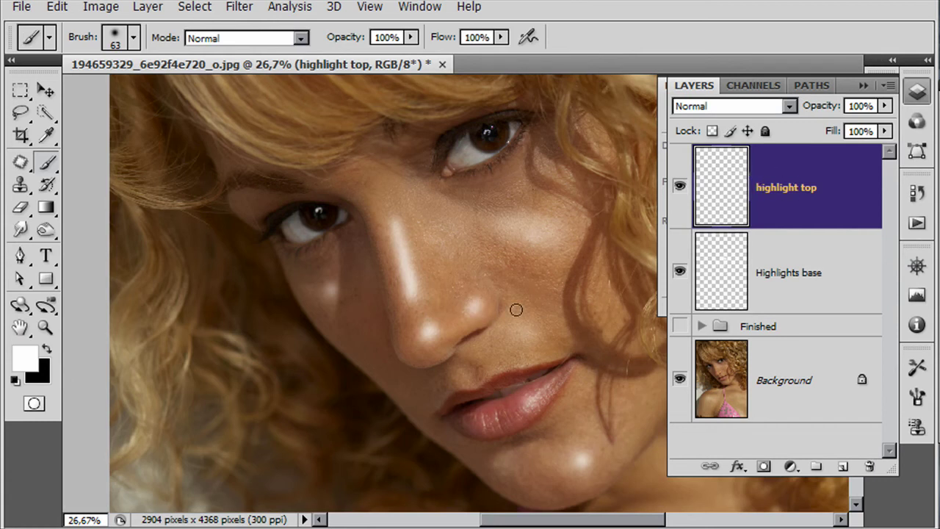
Step: Try the highlight top layer at 46% opacity, restore 100%, and set its blend mode to Soft Light
{"action": "left_click_drag", "start_coordinate": [825, 106], "coordinate": [771, 107]}
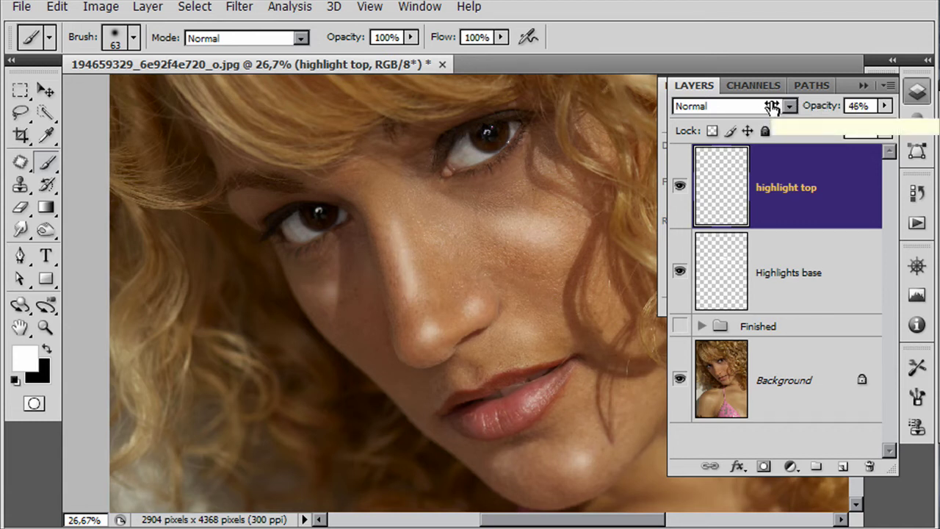
{"action": "left_click_drag", "start_coordinate": [771, 107], "coordinate": [841, 109]}
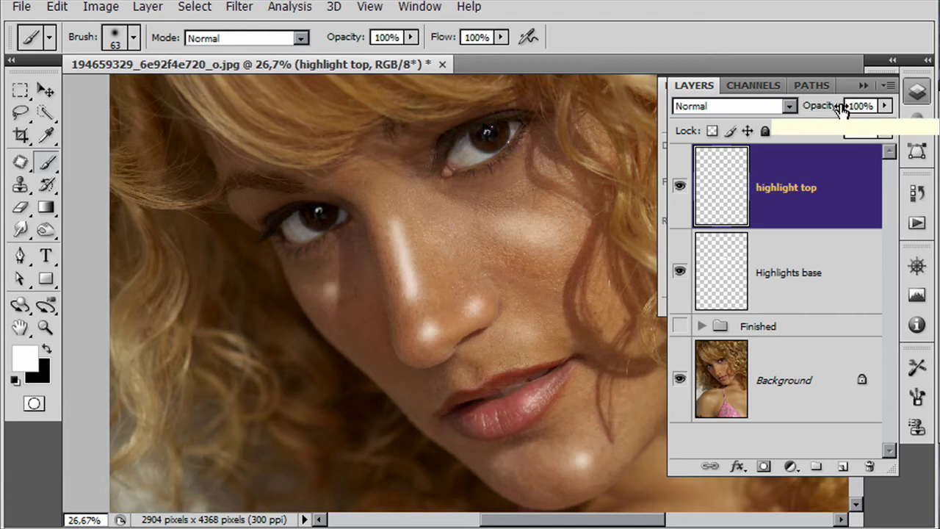
{"action": "left_click", "coordinate": [787, 106]}
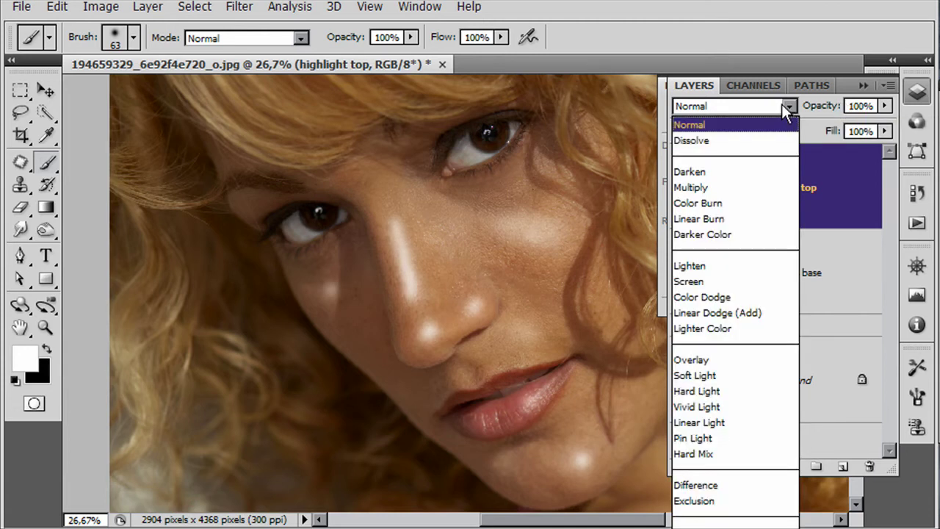
{"action": "left_click", "coordinate": [728, 375]}
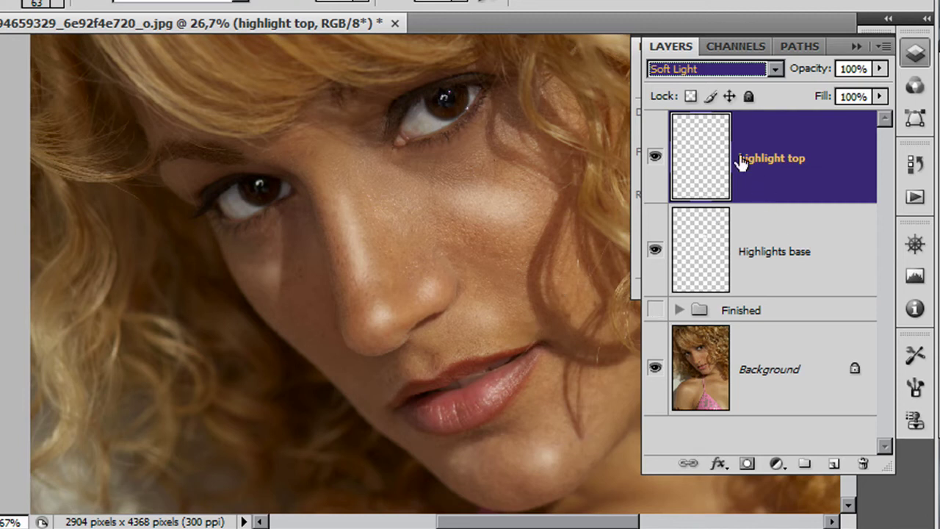
Step: Add a new layer on top, name it "shadows" and set its blend mode to Soft Light
{"action": "left_click", "coordinate": [833, 464]}
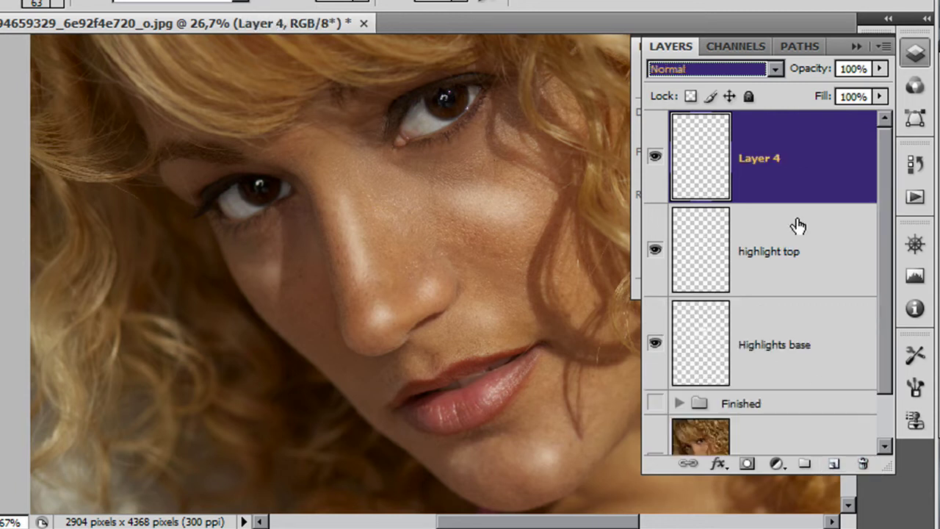
{"action": "double_click", "coordinate": [759, 157]}
{"action": "type", "text": "sh"}
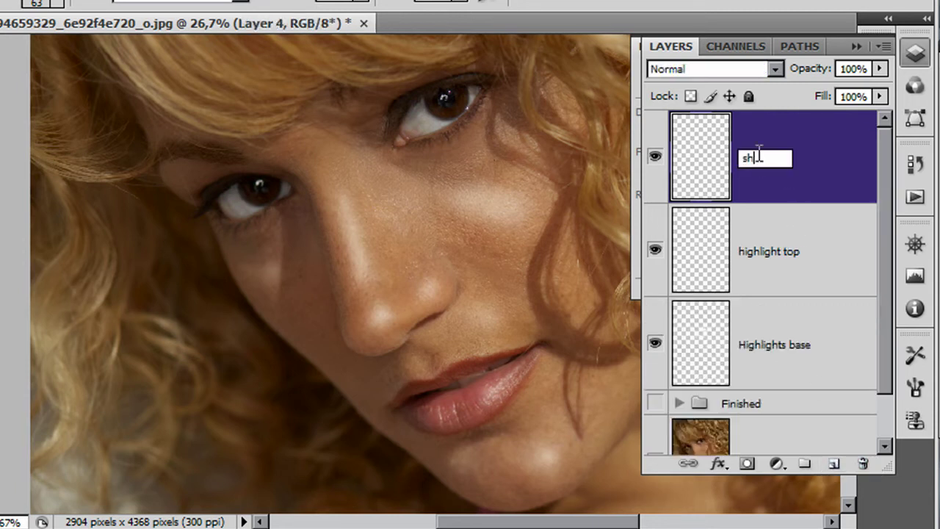
{"action": "type", "text": "adows"}
{"action": "key", "text": "Return"}
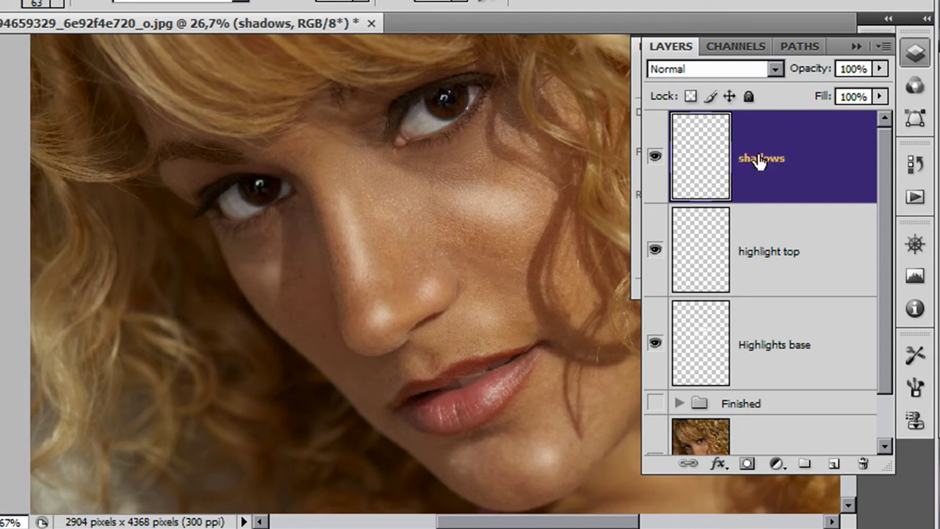
{"action": "left_click", "coordinate": [742, 70]}
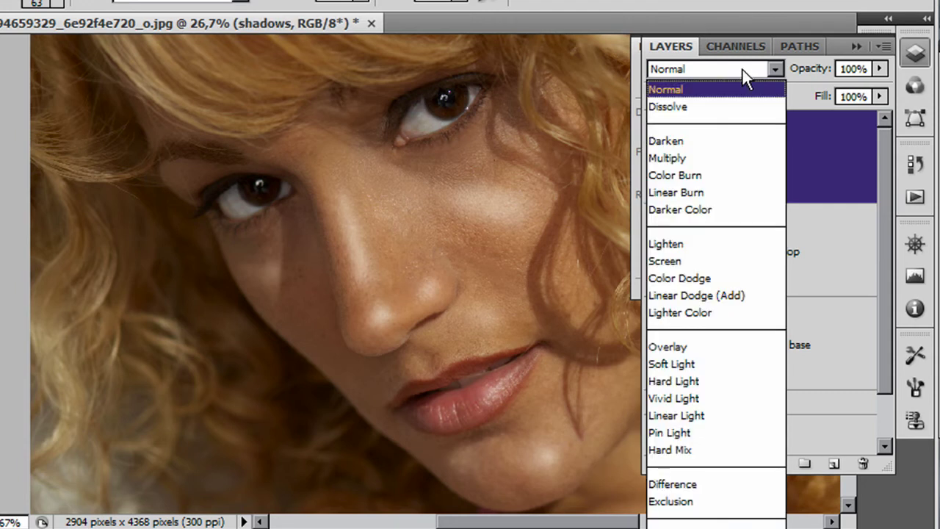
{"action": "left_click", "coordinate": [699, 365]}
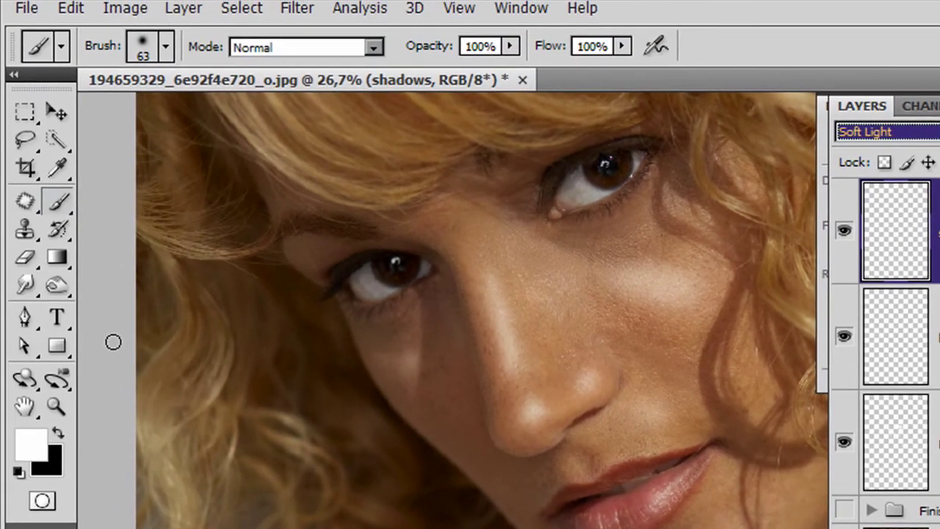
Step: Sample the brown skin tone from the shaded cheek and darken the foreground color to 30% brightness (#4d3628)
{"action": "left_click", "coordinate": [56, 169]}
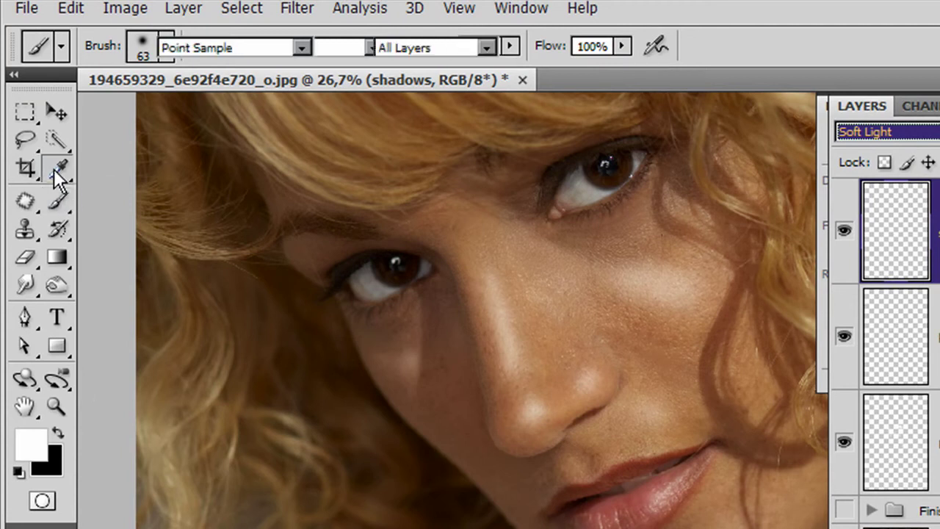
{"action": "left_click", "coordinate": [443, 426]}
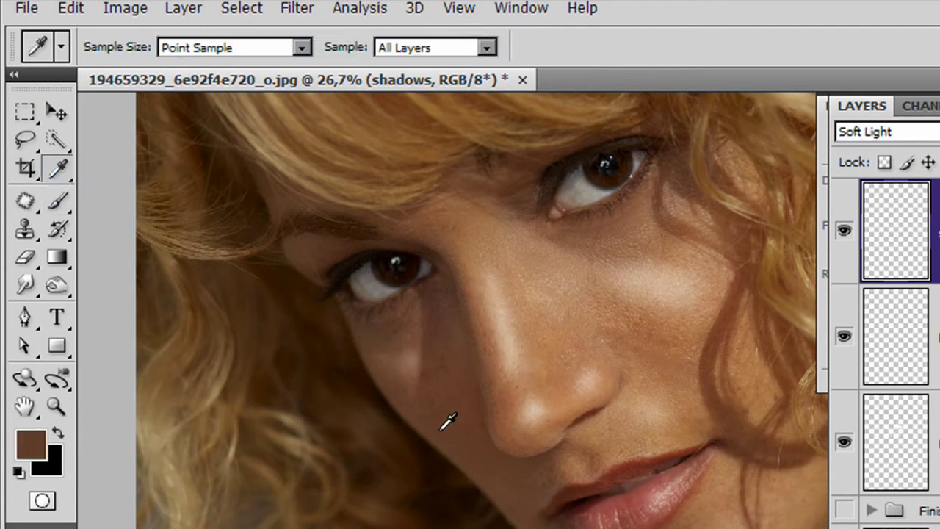
{"action": "left_click", "coordinate": [33, 439]}
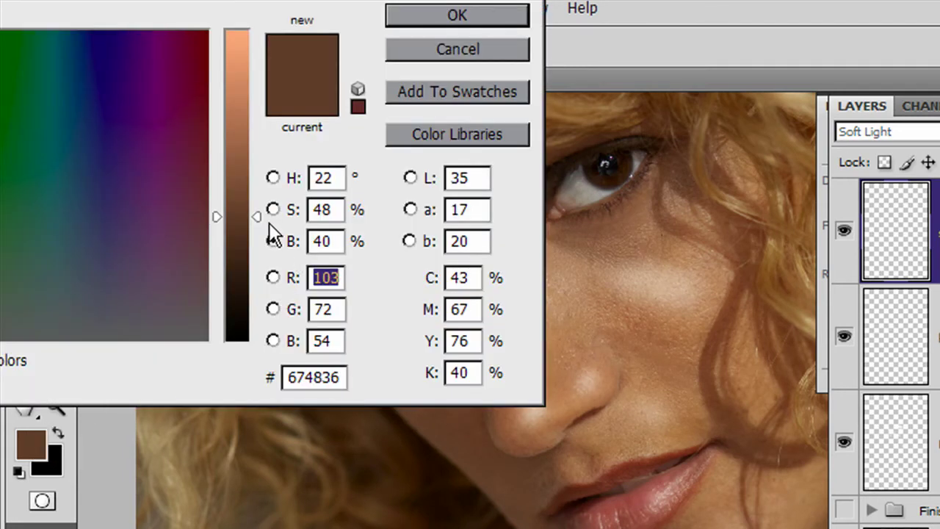
{"action": "left_click_drag", "start_coordinate": [256, 217], "coordinate": [256, 247]}
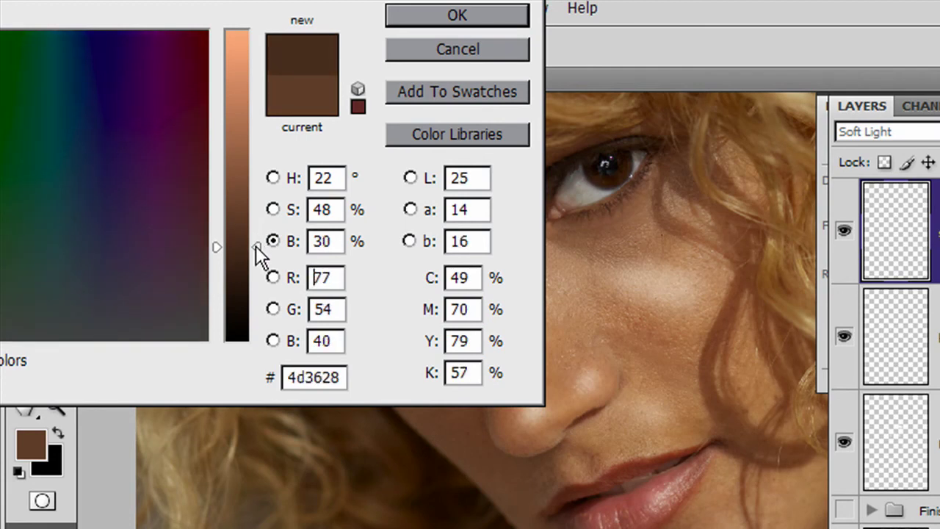
{"action": "left_click", "coordinate": [479, 15]}
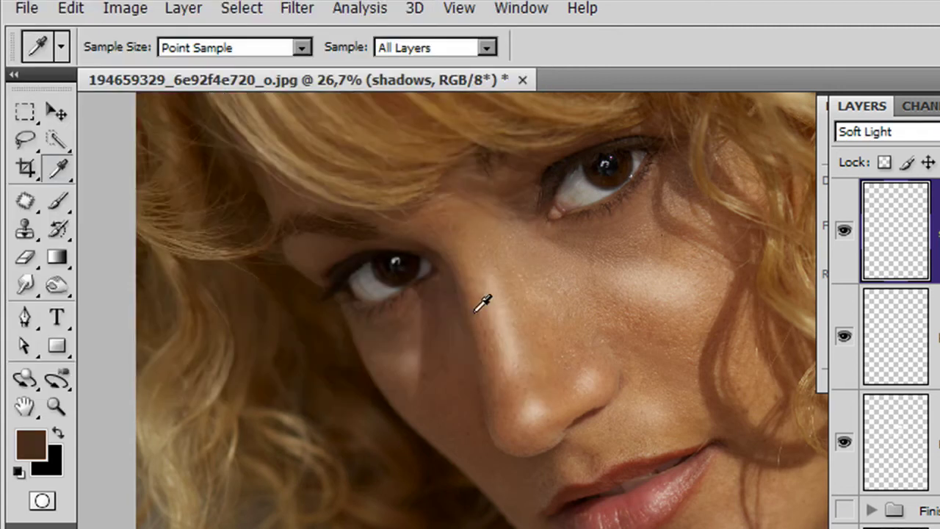
Step: Paint dark brown shadow strokes with the 63 px brush on the nose, around the shaded eye's outer corner and along the shaded cheek's edge
{"action": "left_click", "coordinate": [63, 201]}
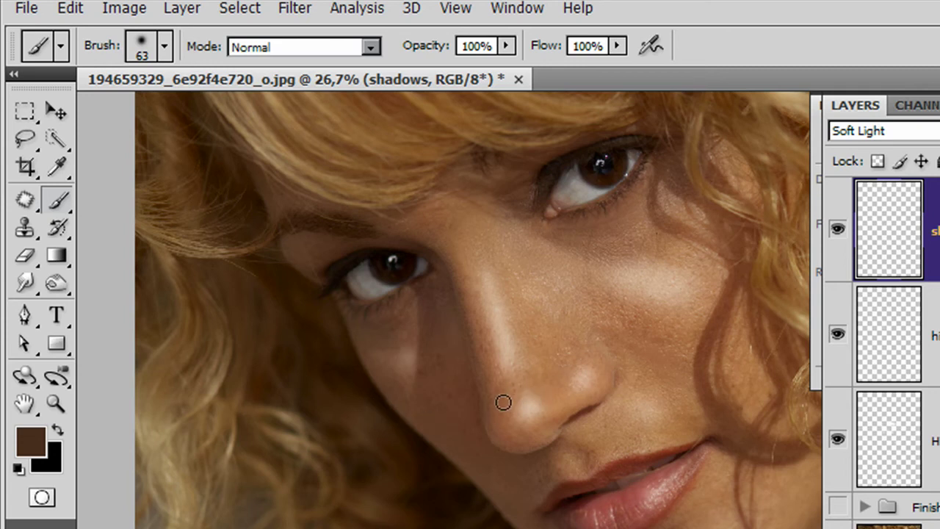
{"action": "left_click_drag", "start_coordinate": [503, 393], "coordinate": [497, 399]}
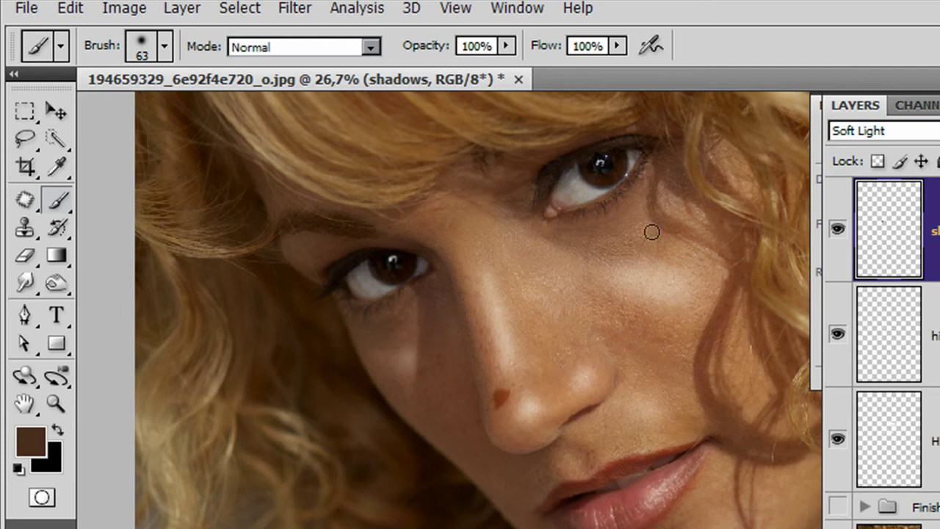
{"action": "left_click_drag", "start_coordinate": [524, 294], "coordinate": [541, 326]}
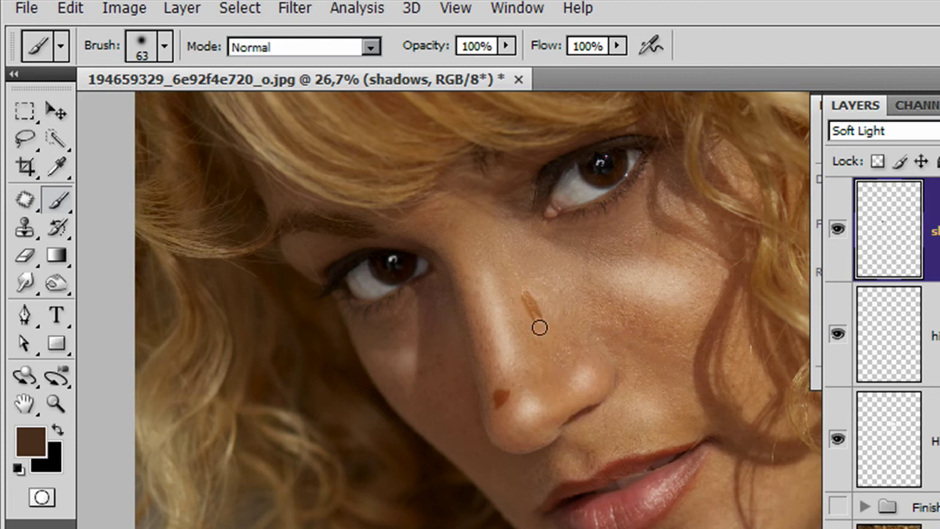
{"action": "left_click", "coordinate": [360, 332]}
{"action": "left_click", "coordinate": [320, 260]}
{"action": "left_click_drag", "start_coordinate": [462, 448], "coordinate": [484, 468]}
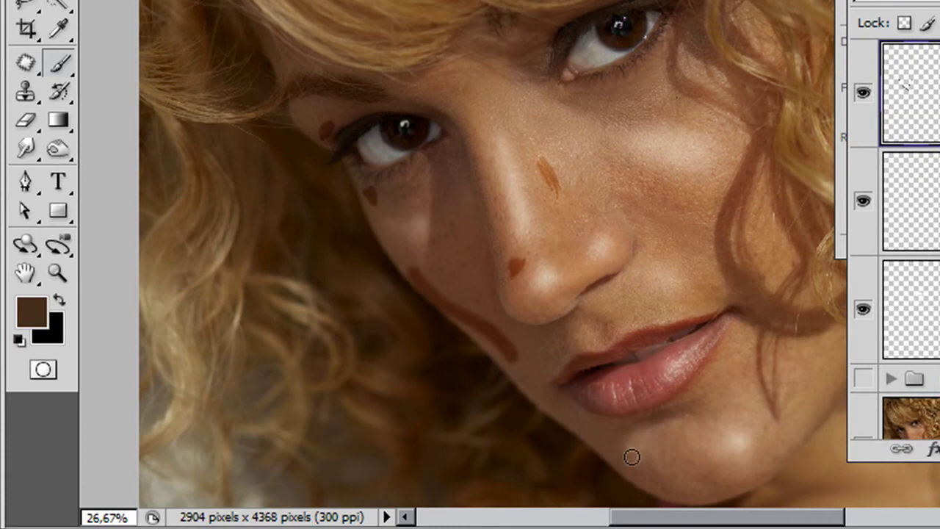
Step: Paint shadow strokes along the jawline, above the upper lip, below the mouth corner and under the brighter cheek's highlight
{"action": "mouse_move", "coordinate": [613, 445]}
{"action": "left_mouse_down"}
{"action": "mouse_move", "coordinate": [519, 379]}
{"action": "mouse_move", "coordinate": [512, 358]}
{"action": "left_mouse_up"}
{"action": "left_click", "coordinate": [553, 344]}
{"action": "left_click", "coordinate": [604, 331]}
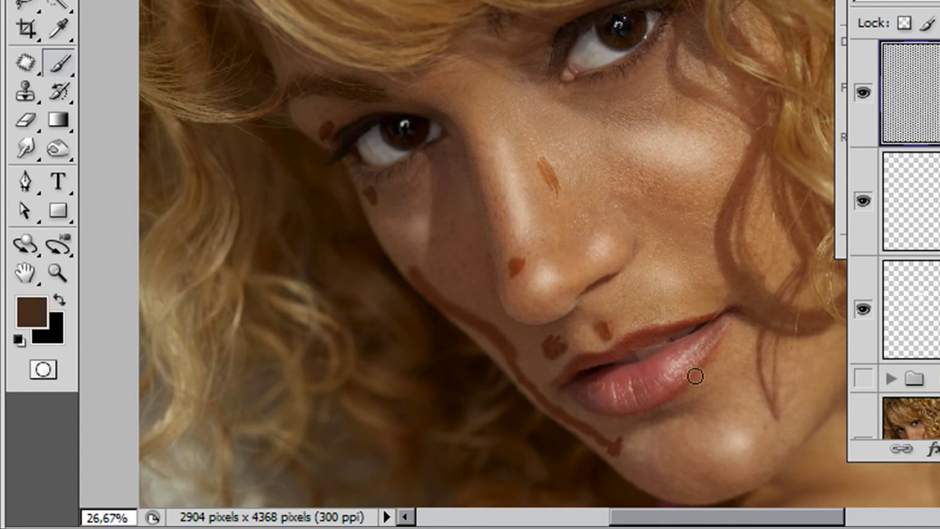
{"action": "left_click", "coordinate": [743, 367]}
{"action": "left_click_drag", "start_coordinate": [683, 204], "coordinate": [668, 197]}
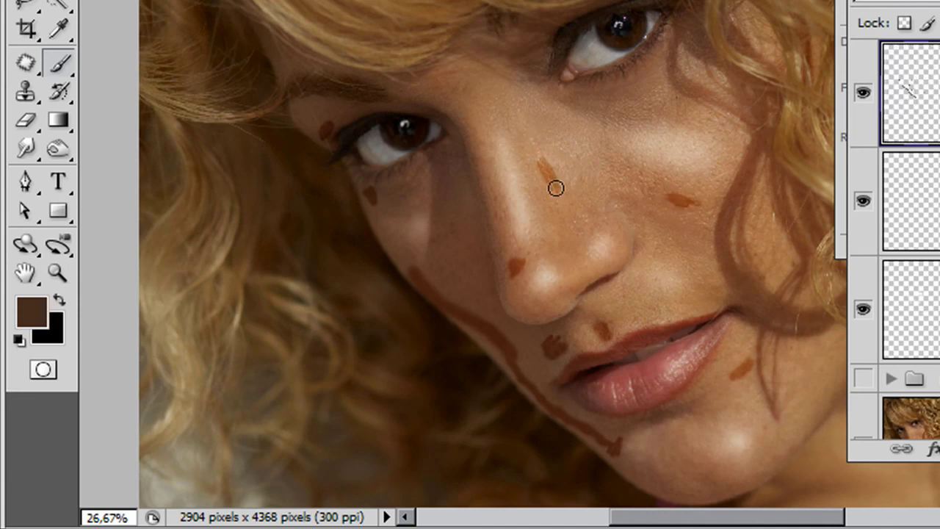
Step: Extend the shadow stroke along the nose and add strokes under both eyes, beside the nose bridge, on the shaded cheek's edge and under the chin
{"action": "left_click_drag", "start_coordinate": [572, 229], "coordinate": [566, 214]}
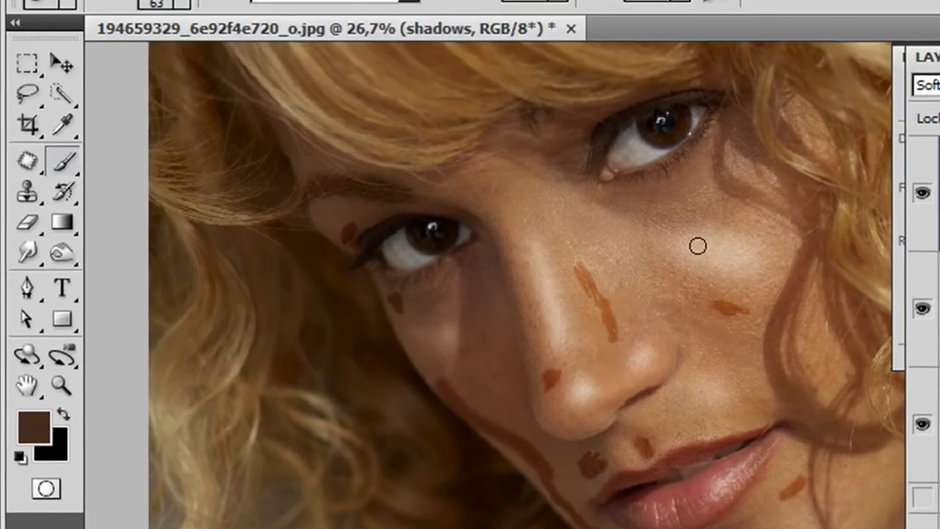
{"action": "mouse_move", "coordinate": [730, 256]}
{"action": "left_mouse_down"}
{"action": "mouse_move", "coordinate": [686, 273]}
{"action": "mouse_move", "coordinate": [726, 268]}
{"action": "mouse_move", "coordinate": [743, 253]}
{"action": "left_mouse_up"}
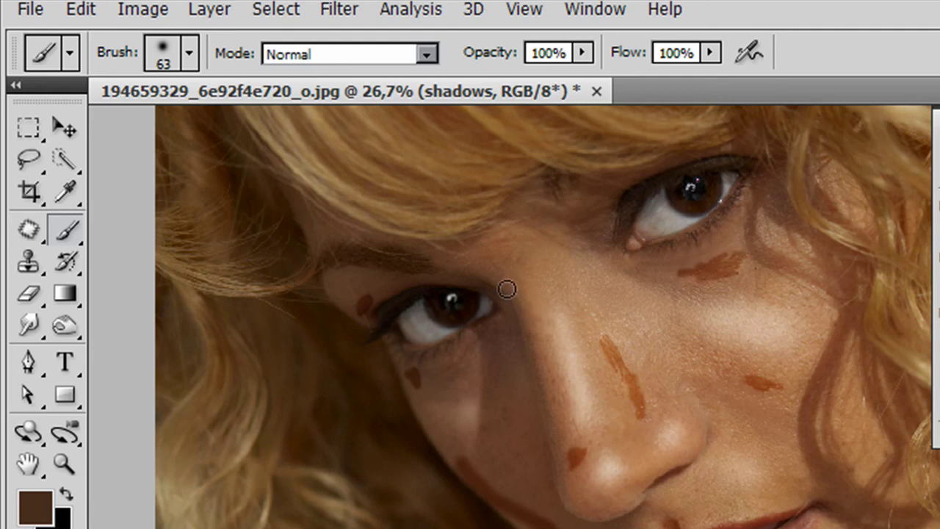
{"action": "left_click_drag", "start_coordinate": [499, 275], "coordinate": [504, 272]}
{"action": "mouse_move", "coordinate": [504, 360]}
{"action": "left_mouse_down"}
{"action": "mouse_move", "coordinate": [500, 374]}
{"action": "mouse_move", "coordinate": [492, 365]}
{"action": "mouse_move", "coordinate": [476, 377]}
{"action": "left_mouse_up"}
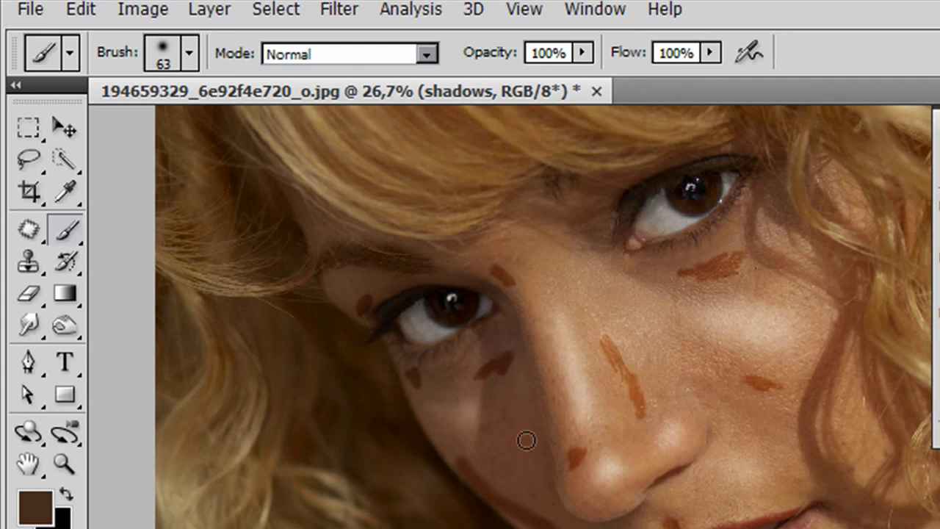
{"action": "left_click_drag", "start_coordinate": [461, 447], "coordinate": [434, 409]}
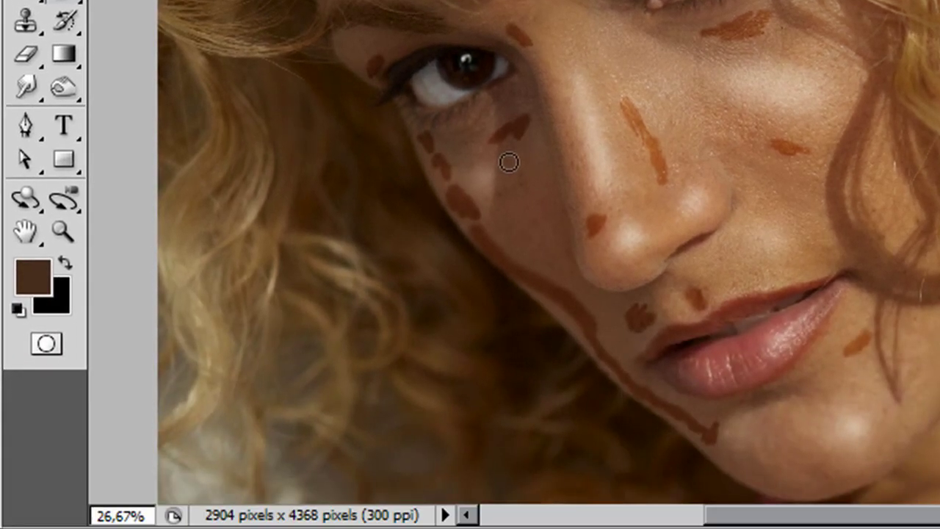
{"action": "mouse_move", "coordinate": [839, 487]}
{"action": "left_mouse_down"}
{"action": "mouse_move", "coordinate": [787, 486]}
{"action": "mouse_move", "coordinate": [850, 482]}
{"action": "mouse_move", "coordinate": [774, 486]}
{"action": "left_mouse_up"}
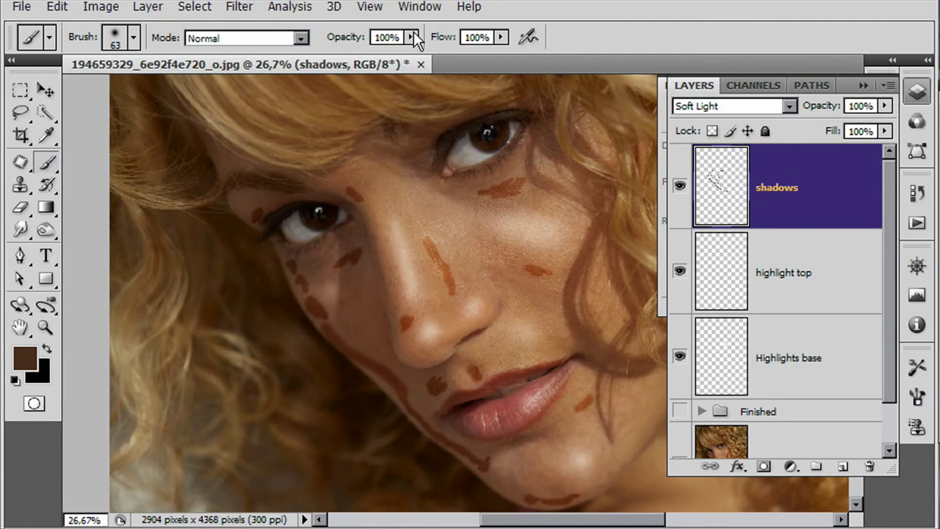
Step: Apply Gaussian Blur to the shadows layer with a radius of 33.6 pixels
{"action": "left_click", "coordinate": [241, 7]}
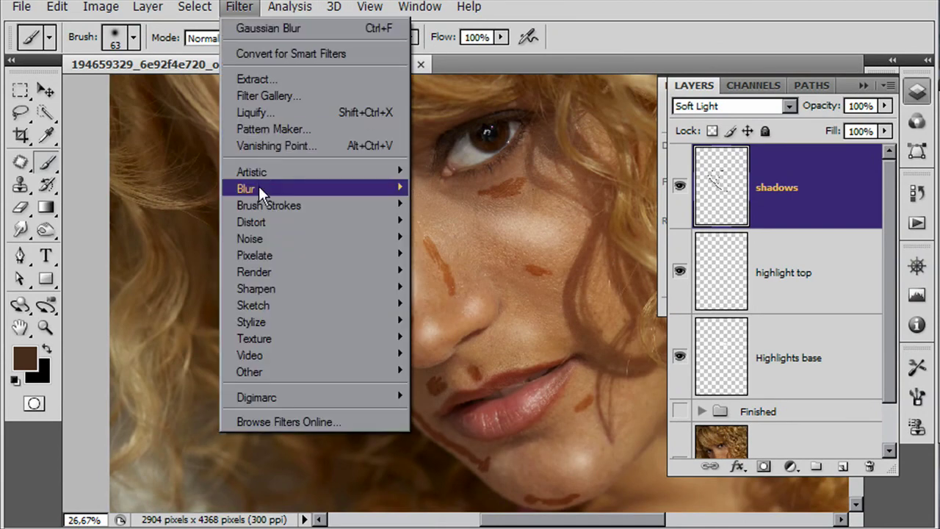
{"action": "mouse_move", "coordinate": [323, 192]}
{"action": "left_click", "coordinate": [480, 257]}
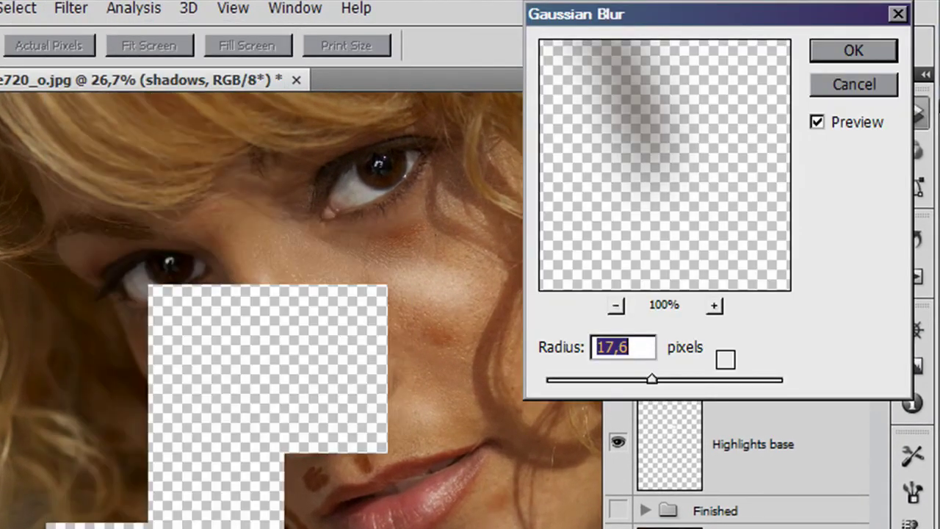
{"action": "left_click_drag", "start_coordinate": [650, 379], "coordinate": [672, 370]}
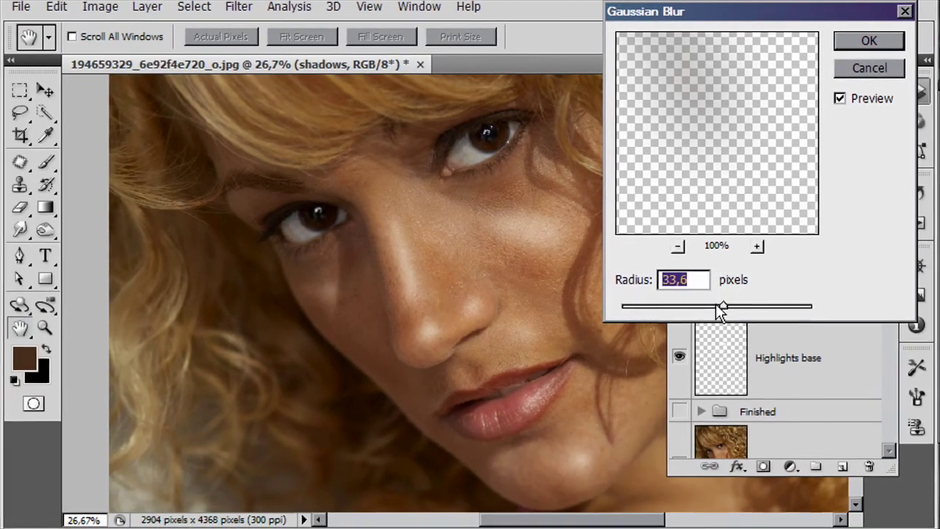
{"action": "left_click", "coordinate": [883, 41]}
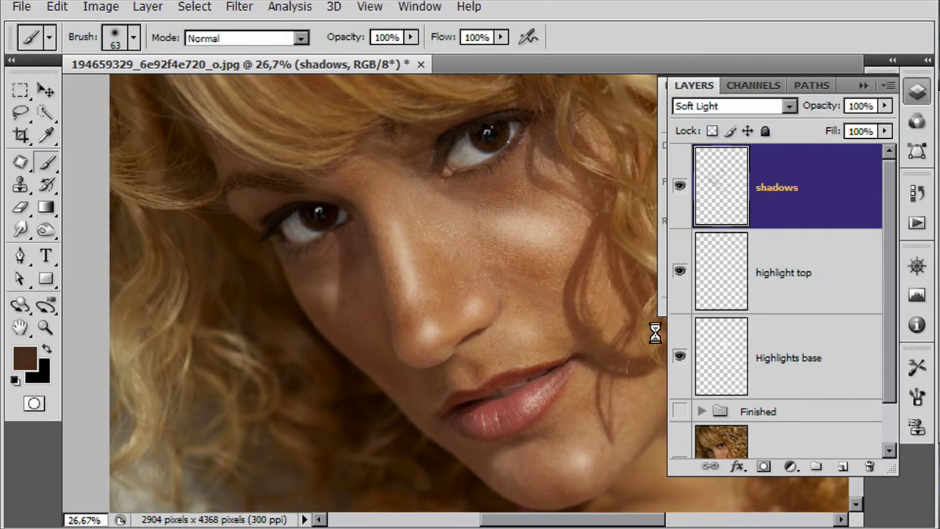